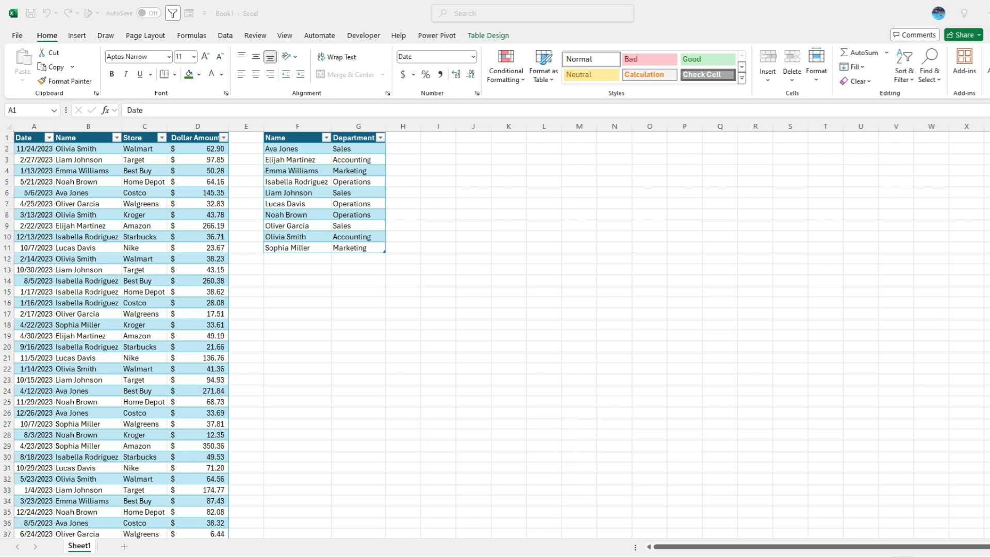
# - Autofit column D to its Dollar Amount header and move to the empty cell below the amounts
pyautogui.click(216, 271)
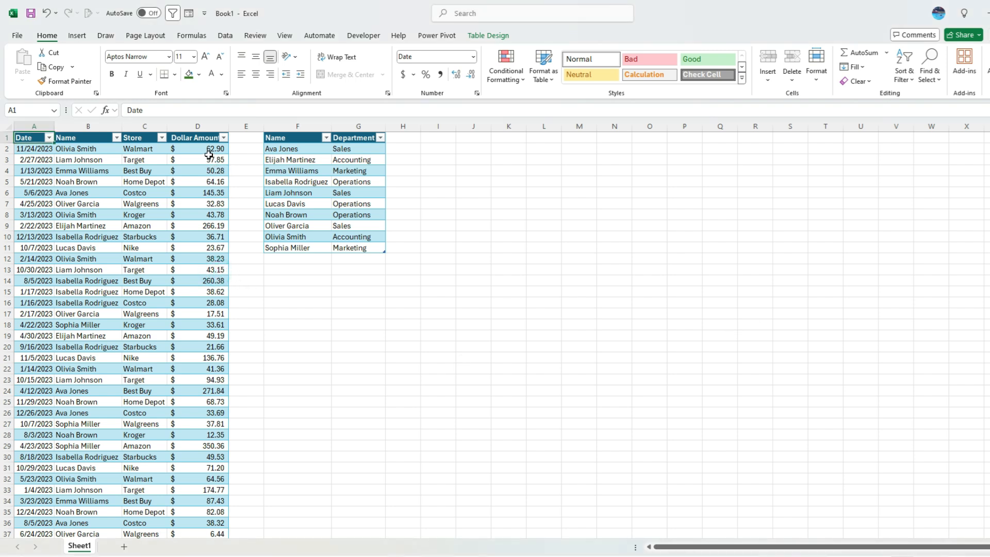
pyautogui.doubleClick(229, 123)
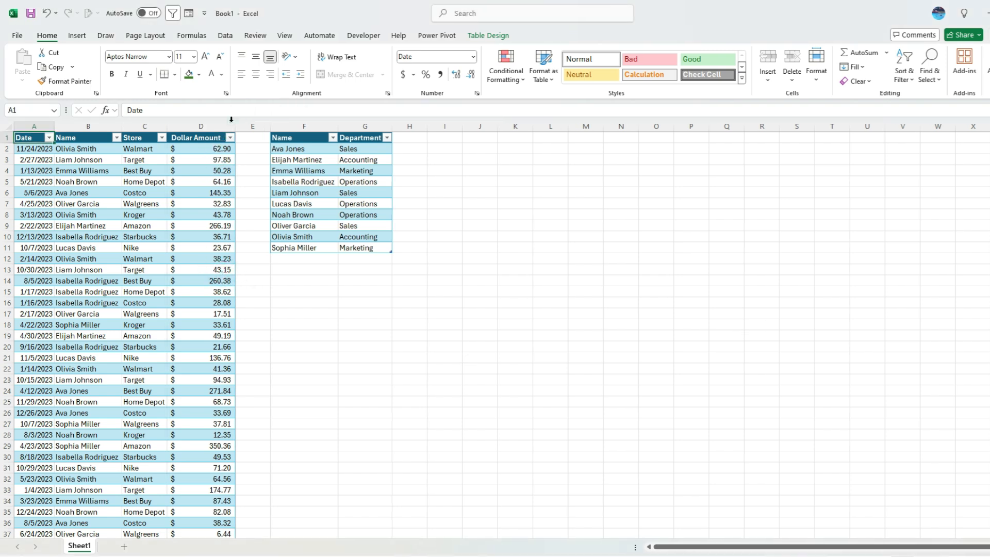
pyautogui.click(201, 182)
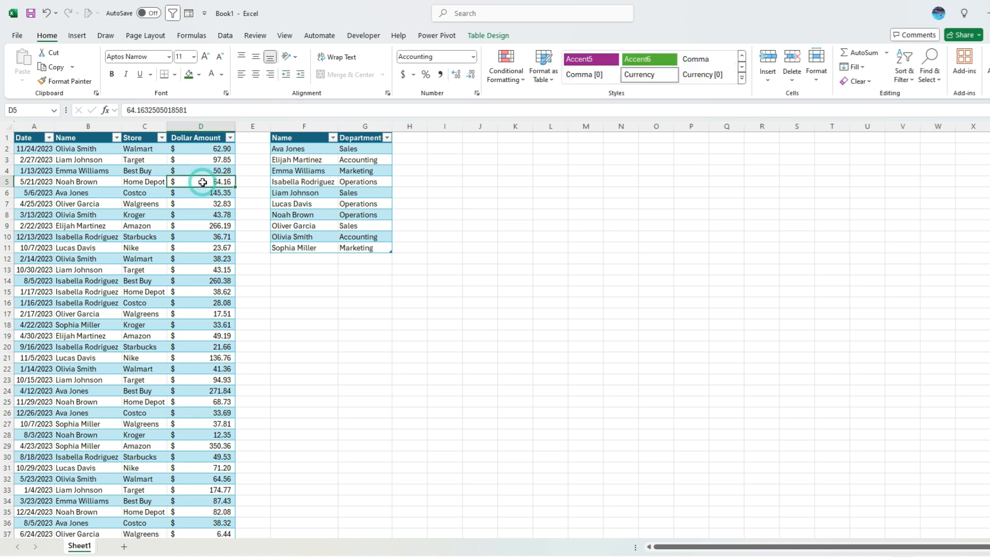
pyautogui.hotkey('ctrl', 'Down')
pyautogui.scroll(-4, 238, 242)
pyautogui.press('Down')
pyautogui.press('Down')
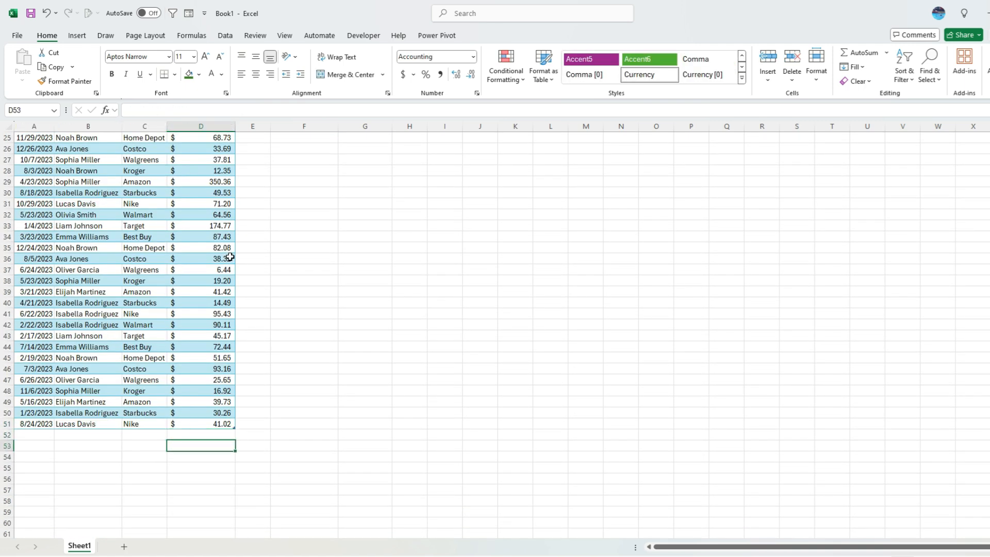
# - Try a =SUM(Table1[Dollar Amount]) total in D53, then delete it
pyautogui.write('=sum(')
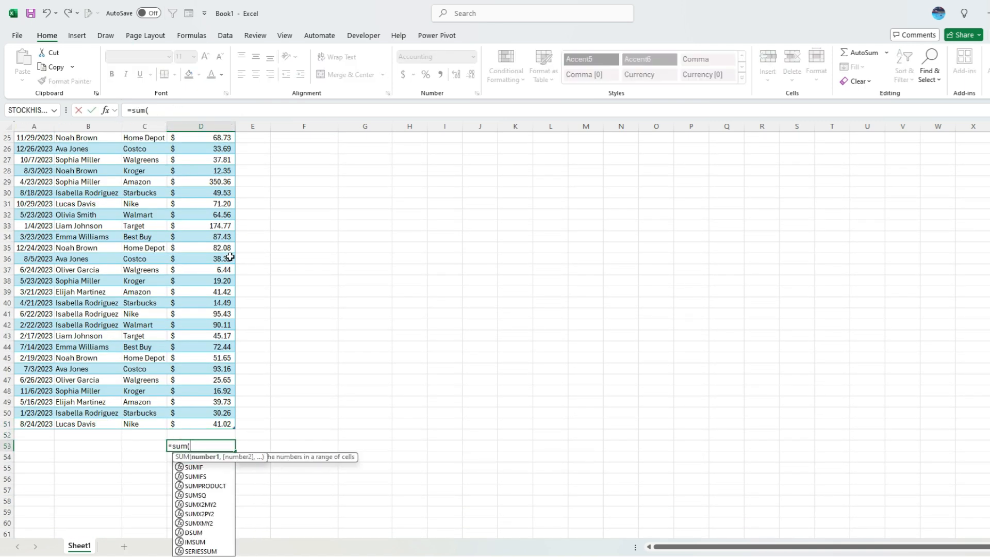
pyautogui.click(219, 424)
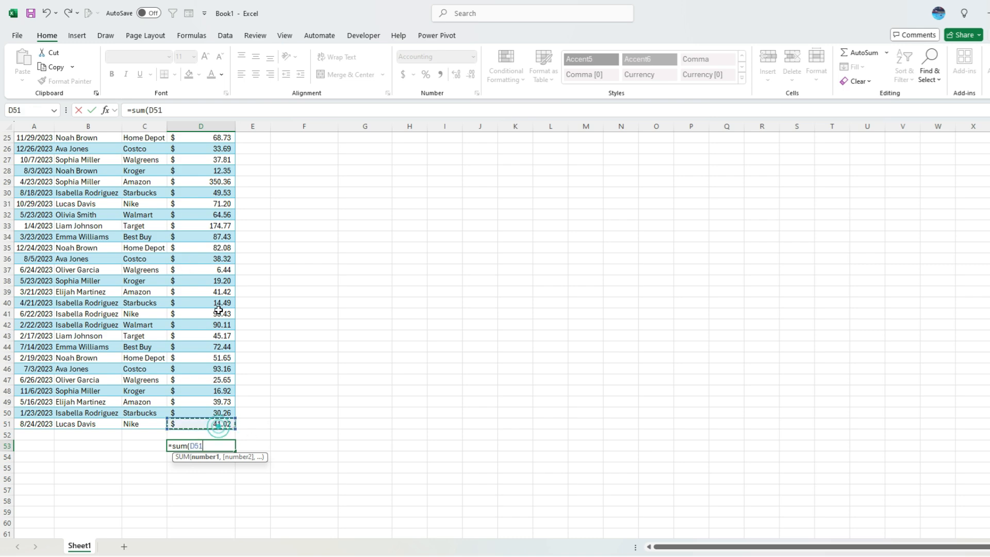
pyautogui.scroll(4, 207, 294)
pyautogui.scroll(4, 207, 294)
pyautogui.keyDown('shift'); pyautogui.click(210, 152); pyautogui.keyUp('shift')
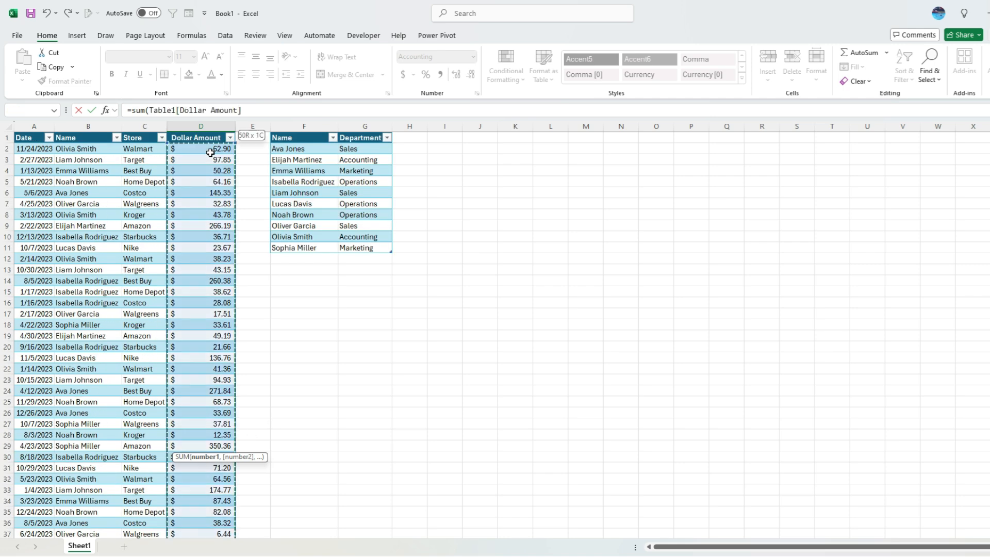
pyautogui.press('Return')
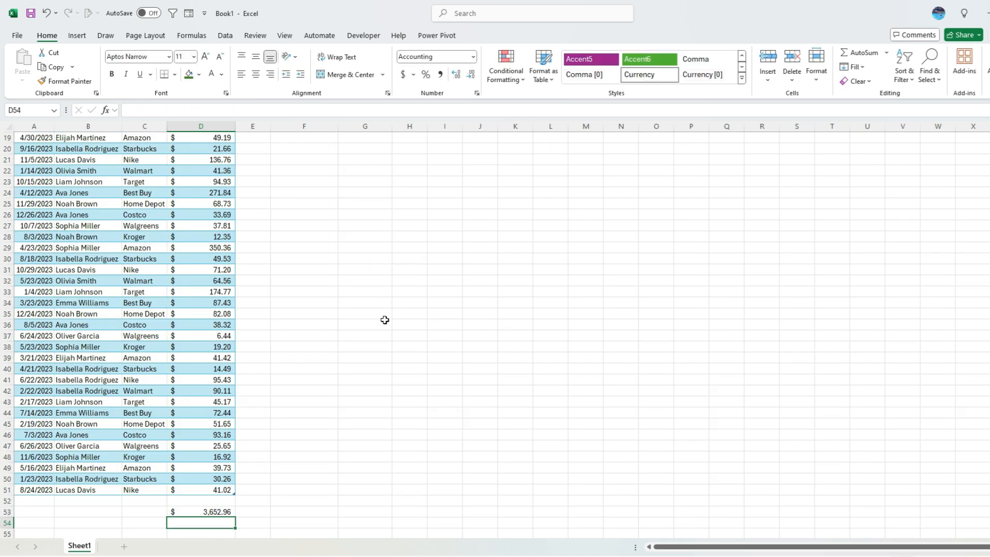
pyautogui.press('Up')
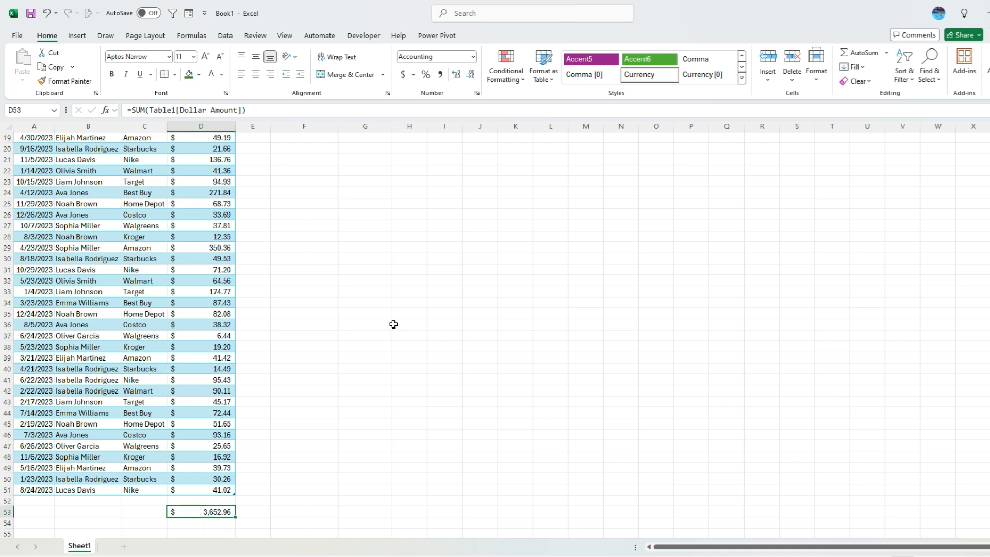
pyautogui.press('Delete')
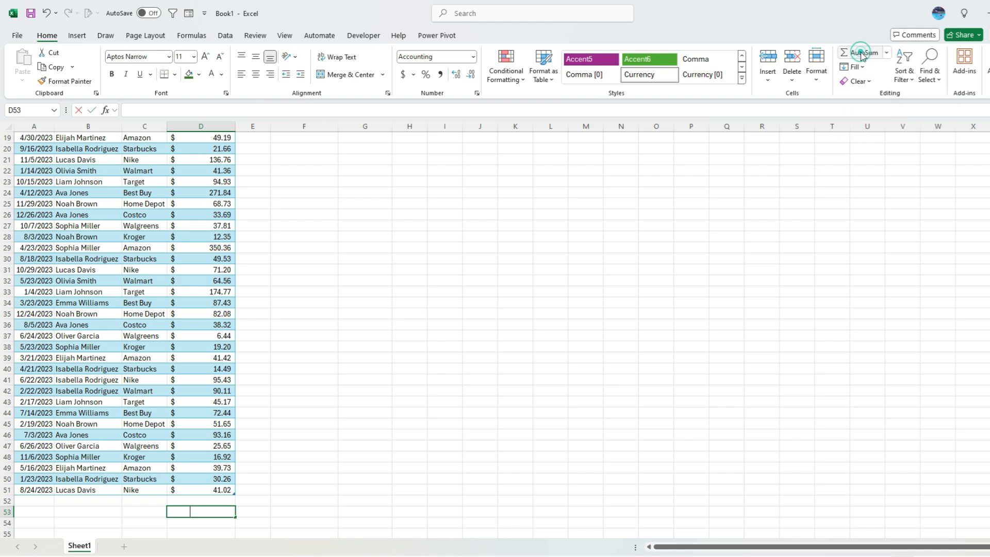
# - AutoSum the Dollar Amount column in D53 with =SUM(D2:D52), giving $3,652.96
pyautogui.click(862, 54)
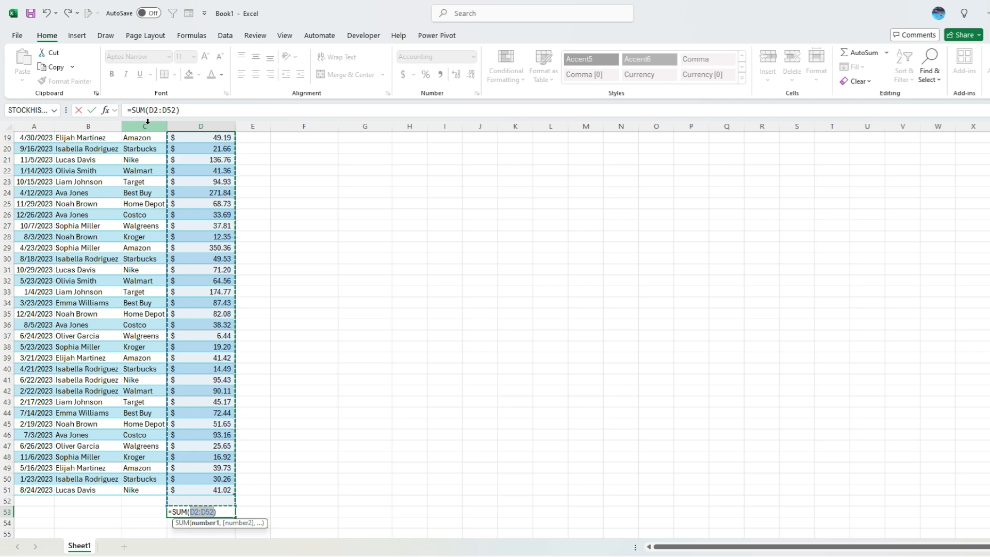
pyautogui.scroll(4, 317, 190)
pyautogui.scroll(2, 317, 191)
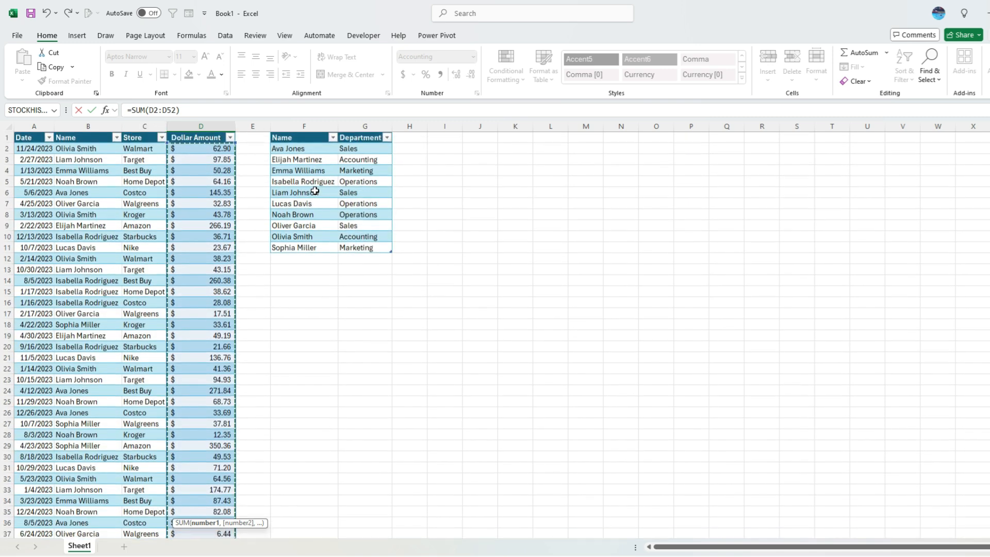
pyautogui.press('Return')
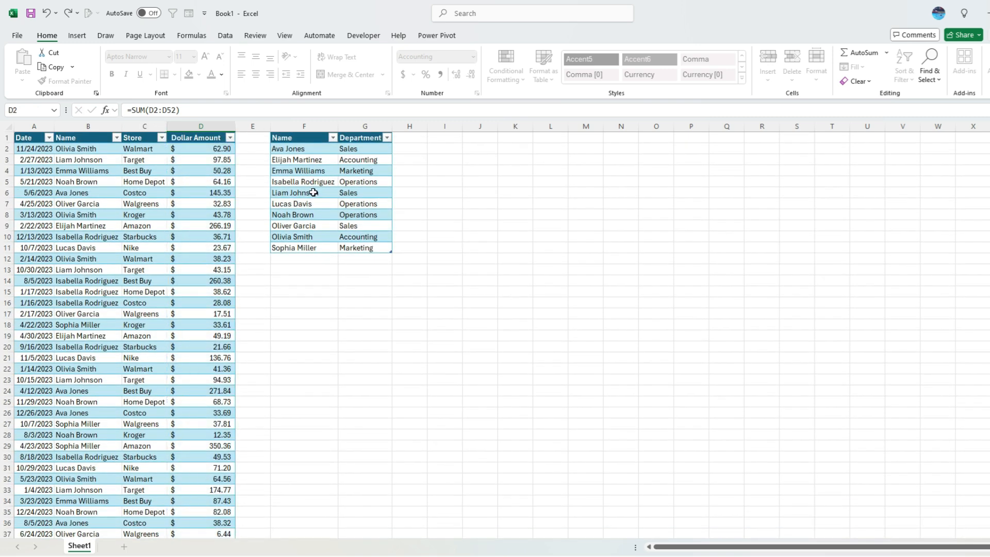
pyautogui.scroll(-1, 302, 303)
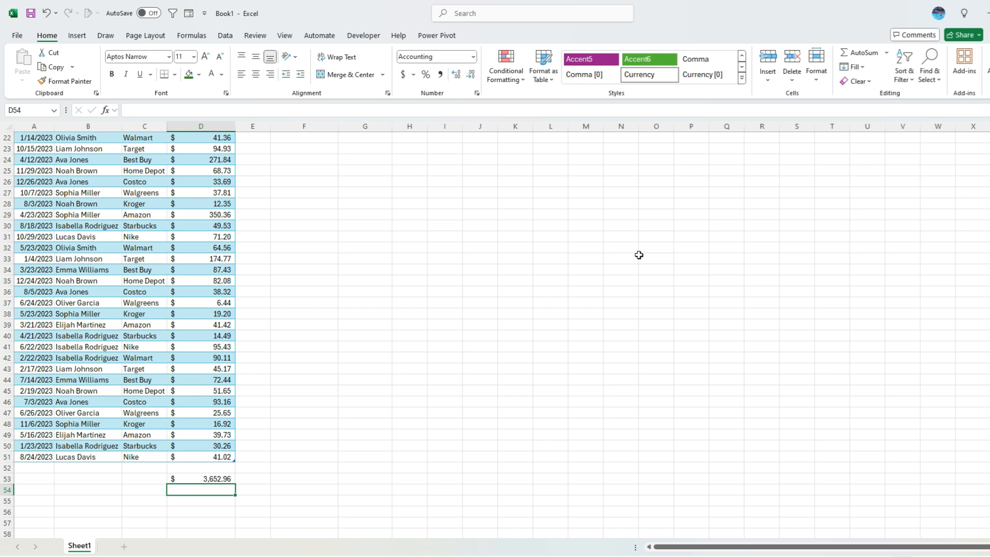
pyautogui.press('Up')
# - Clear the SUM total from cell D53
pyautogui.press('Delete')
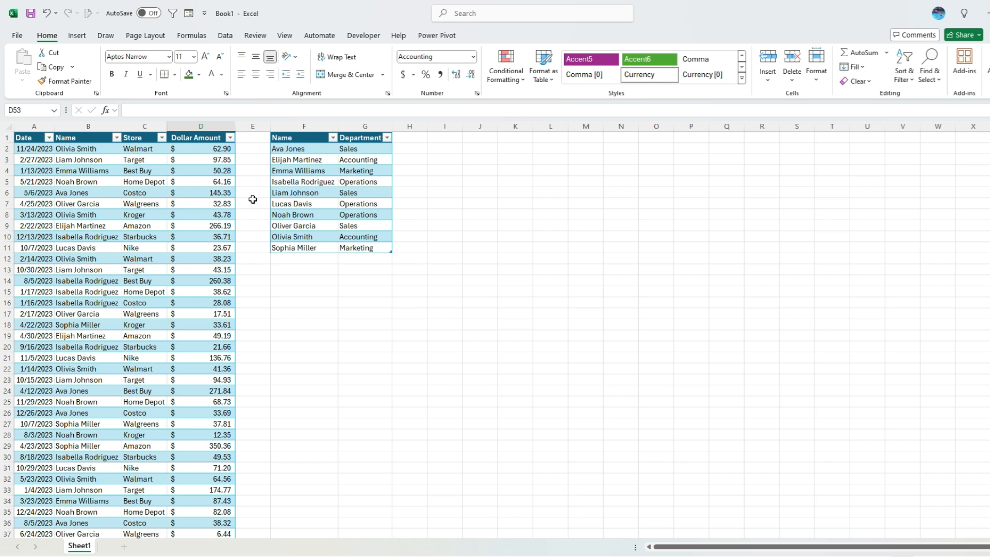
# - Insert a new column E headed 'Large Transaction', autofit it, and begin an IF formula in E2
pyautogui.rightClick(253, 128)
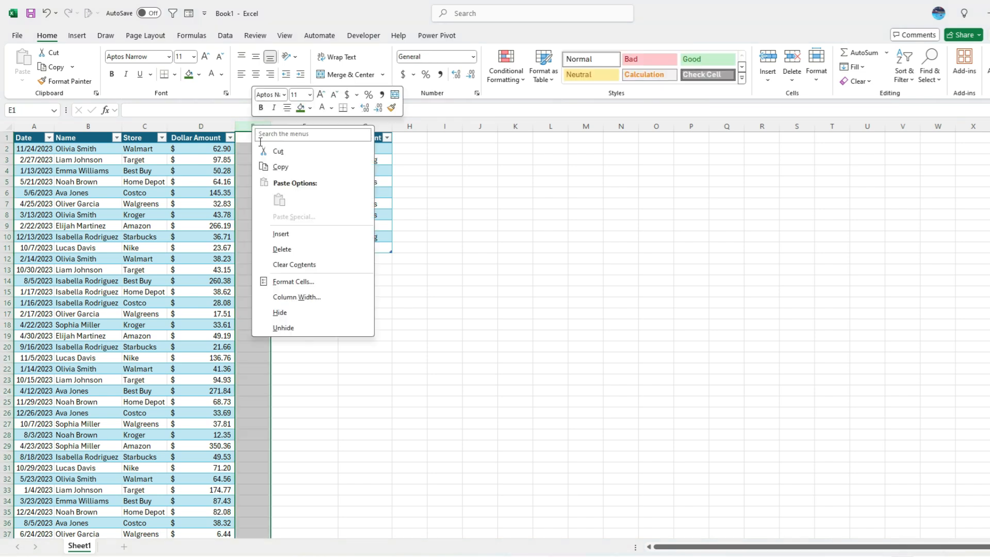
pyautogui.click(291, 239)
pyautogui.click(260, 138)
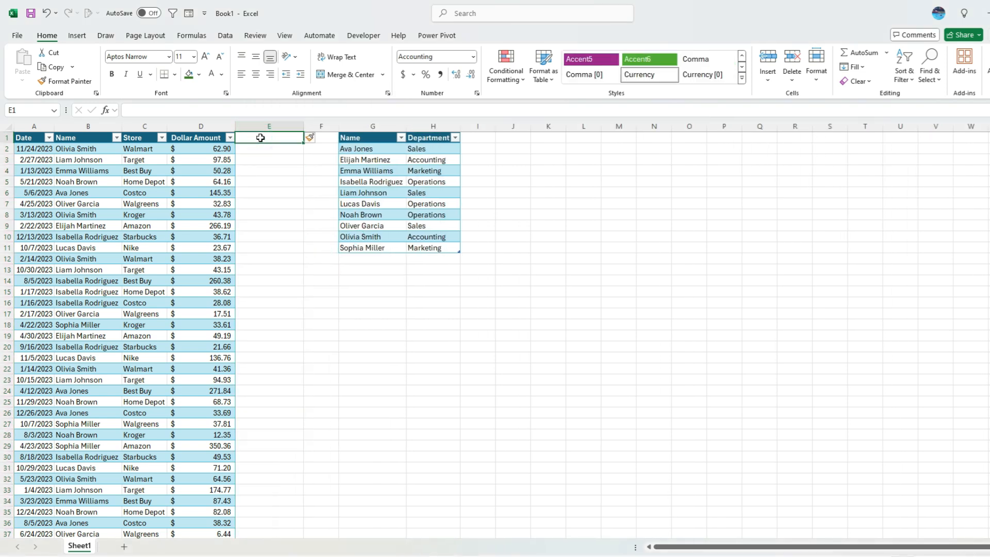
pyautogui.write('Large Transaction?')
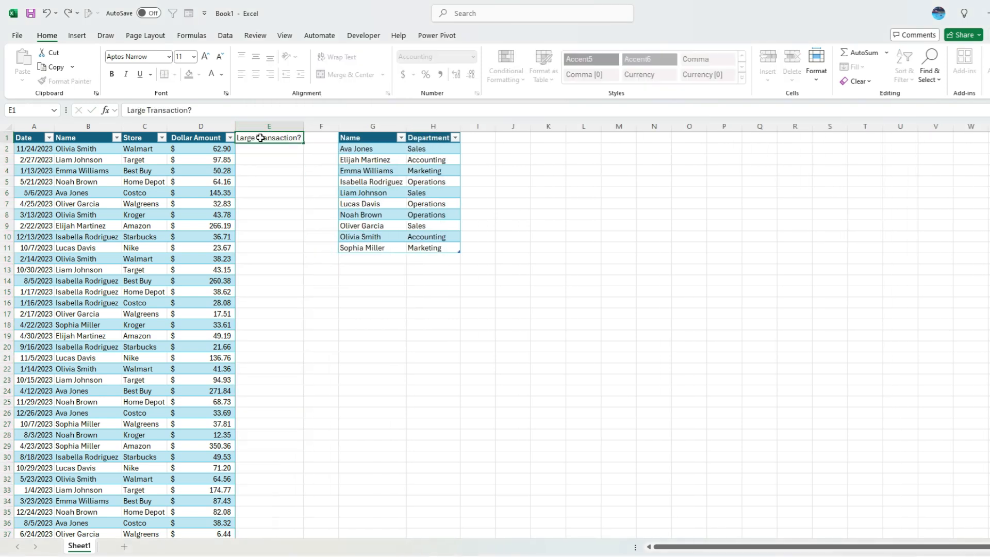
pyautogui.press('Return')
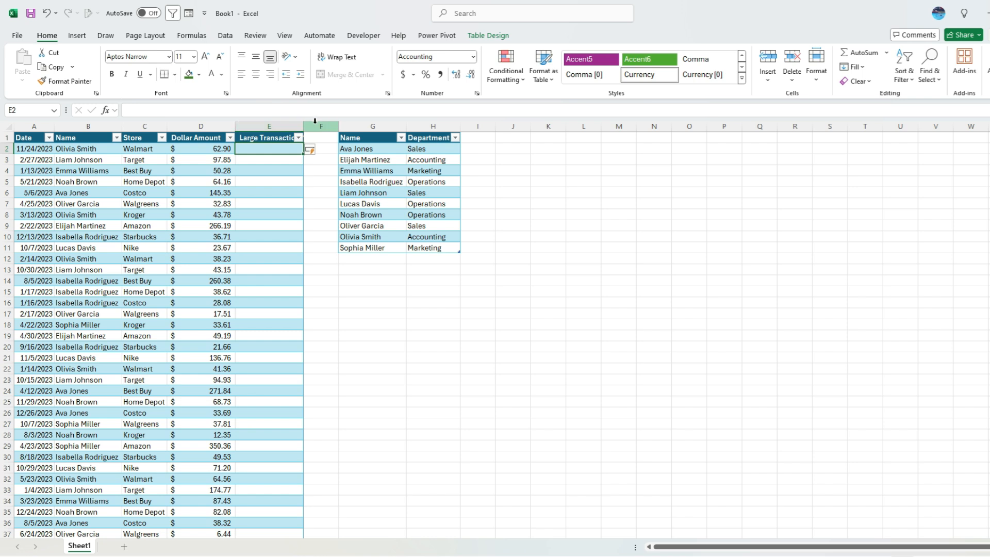
pyautogui.doubleClick(307, 123)
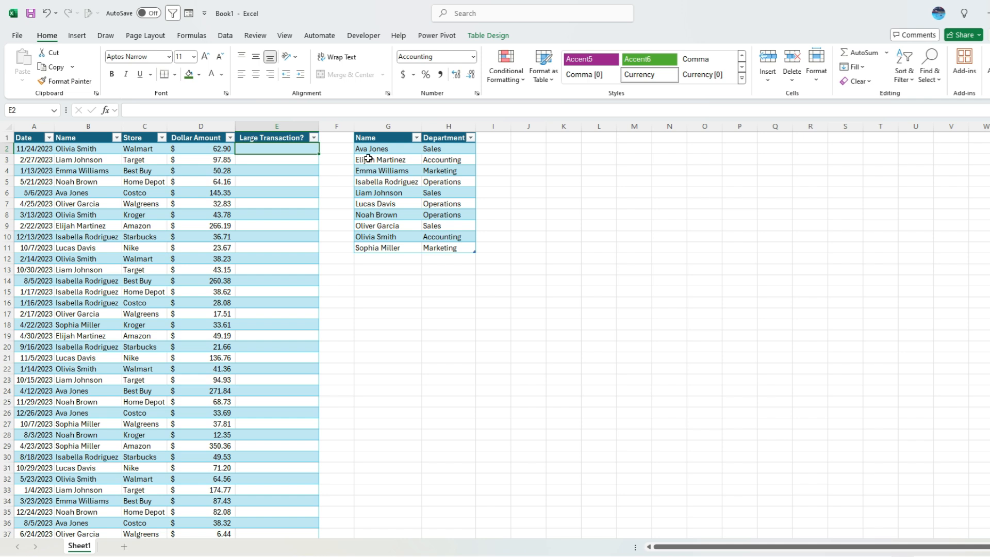
pyautogui.write('=if(')
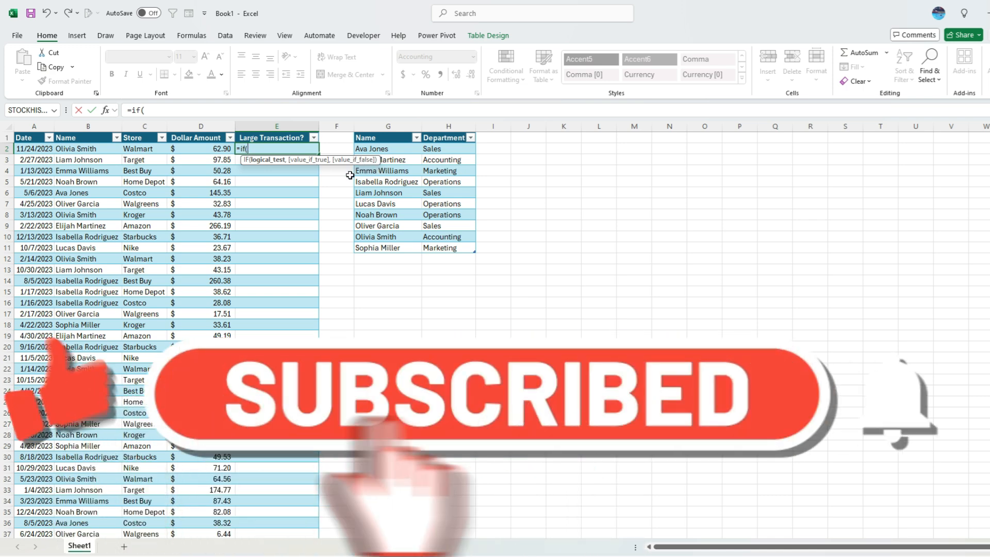
# - Complete =IF([@[Dollar Amount]]>100,"X","") in E2 so every amount over 100 is flagged X
pyautogui.click(205, 149)
pyautogui.write('>100')
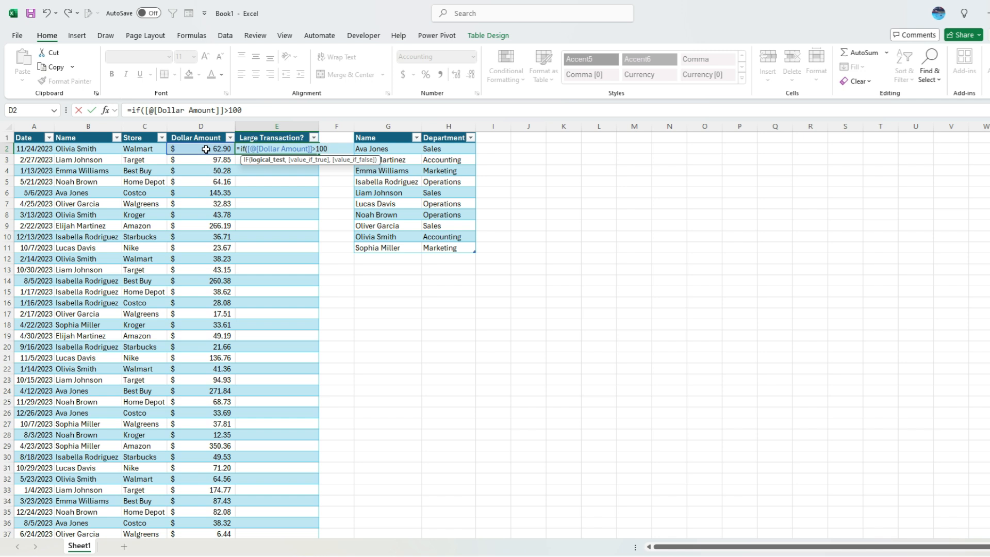
pyautogui.write(',')
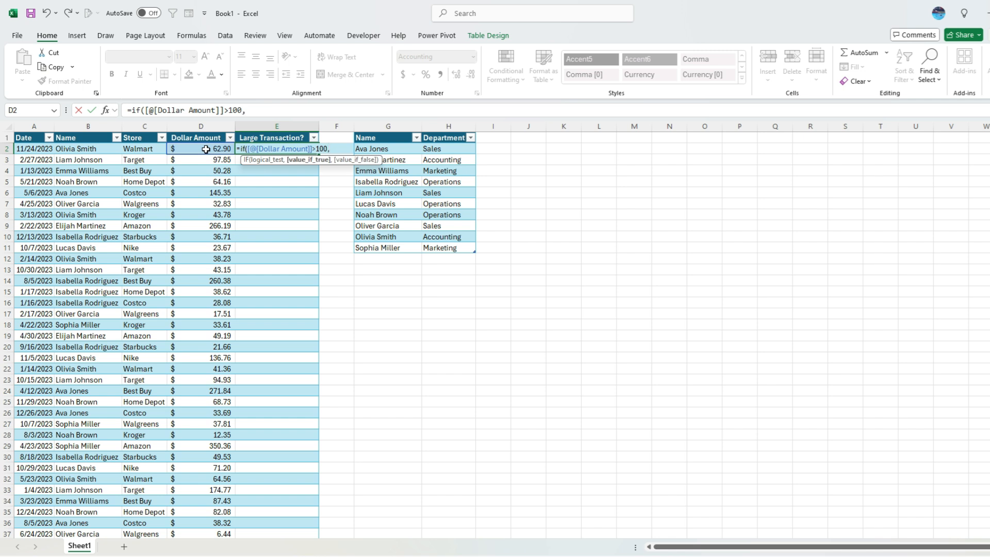
pyautogui.write('"X",""')
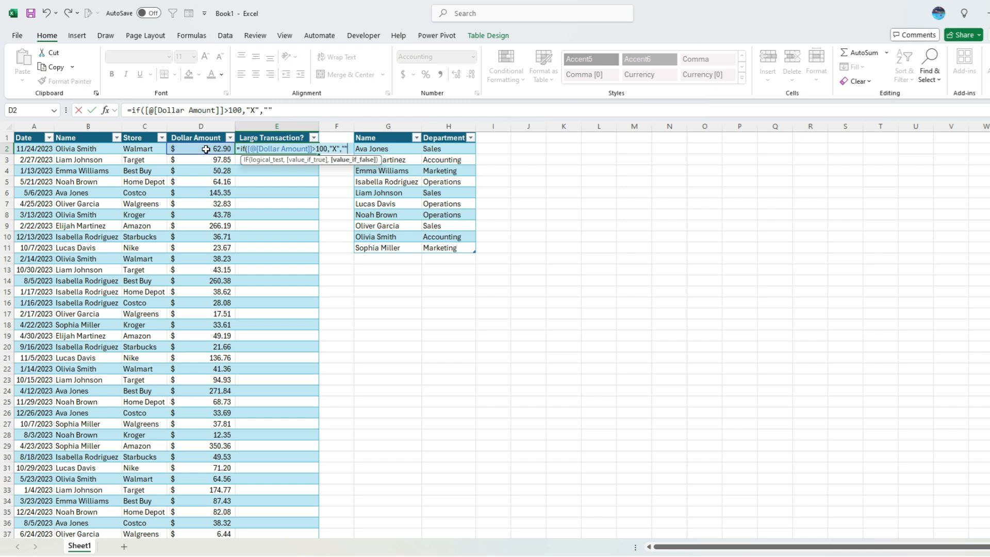
pyautogui.write(')')
pyautogui.press('Return')
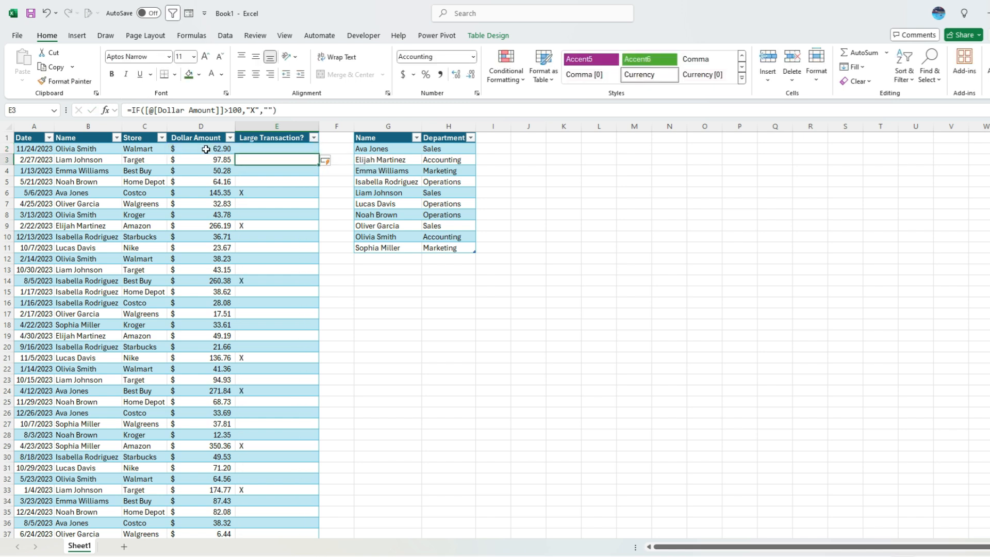
pyautogui.click(278, 193)
pyautogui.click(276, 225)
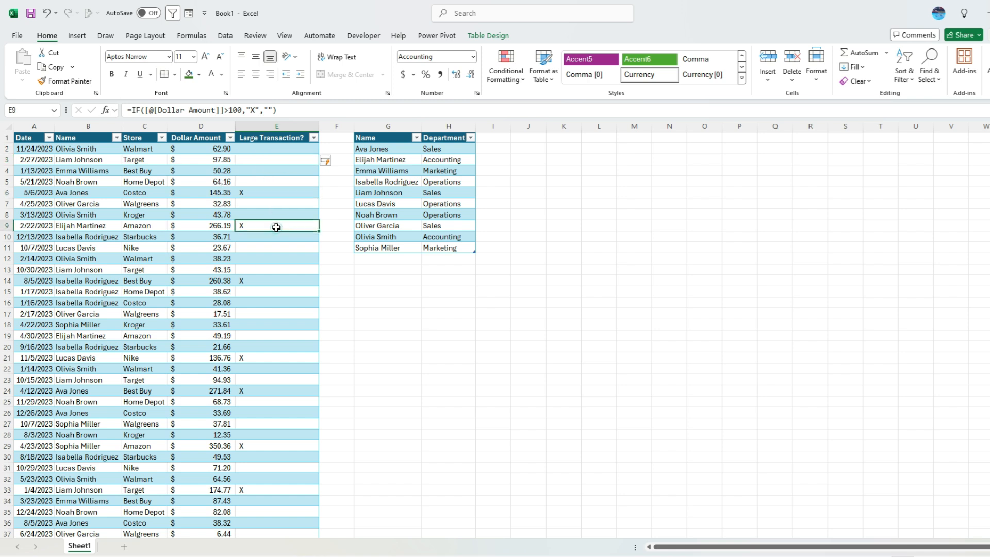
pyautogui.click(314, 138)
pyautogui.click(229, 301)
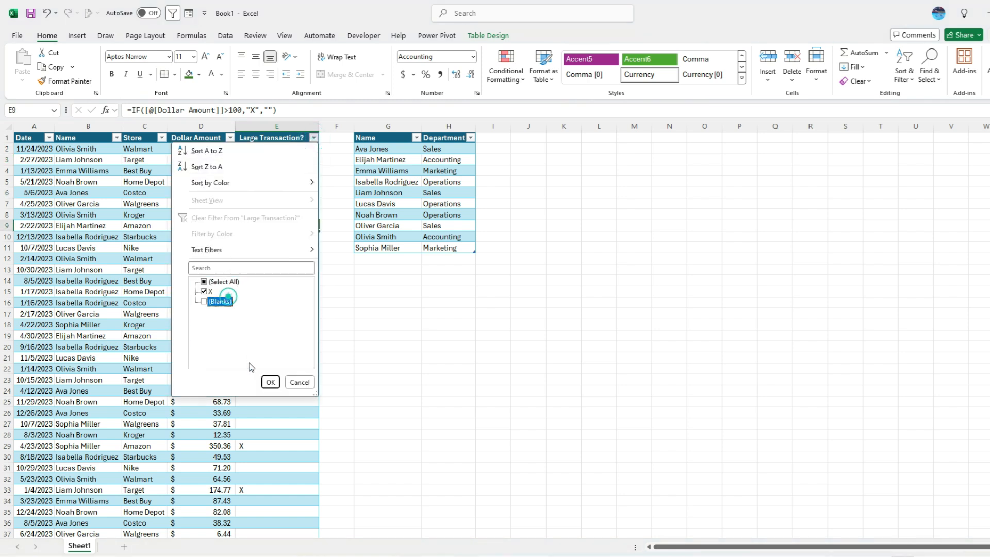
pyautogui.click(270, 382)
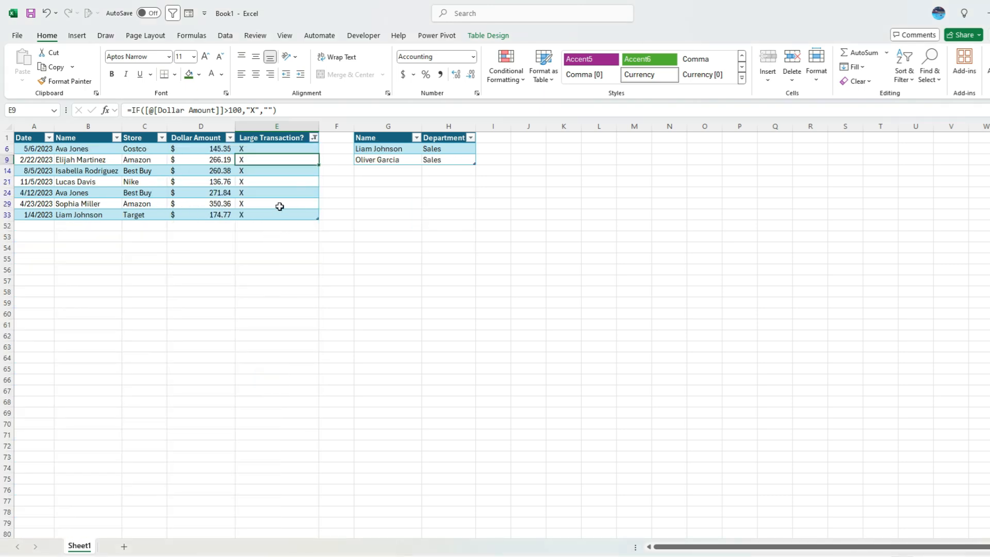
pyautogui.click(314, 138)
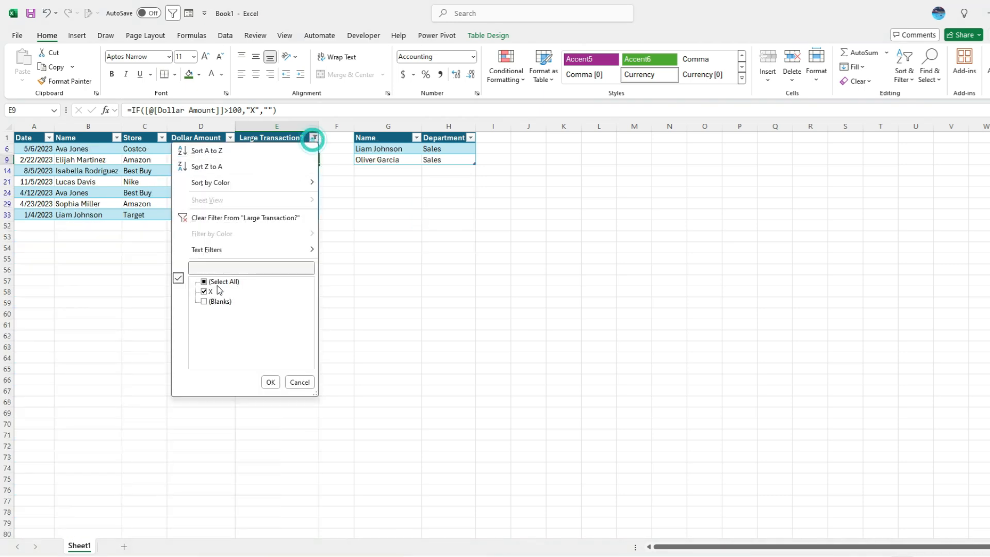
pyautogui.click(268, 379)
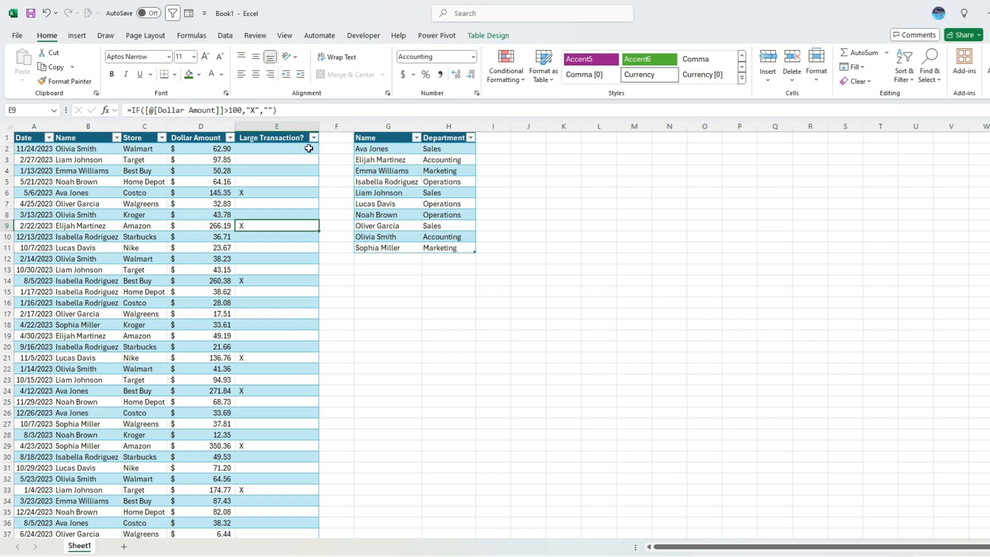
# - Clear column E, retitle its header 'Department', and start a VLOOKUP in E2
pyautogui.click(295, 127)
pyautogui.press('Delete')
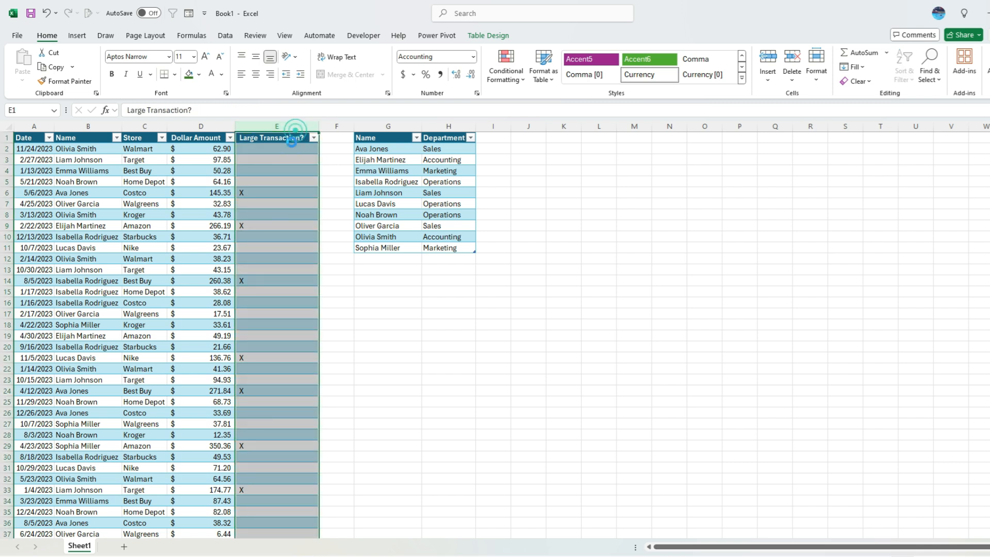
pyautogui.click(286, 138)
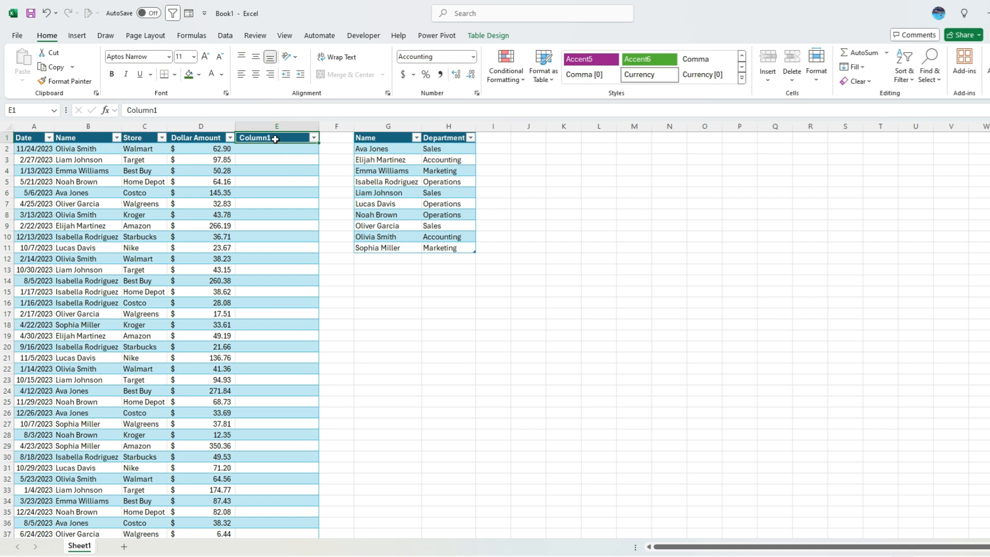
pyautogui.write('Department')
pyautogui.press('Return')
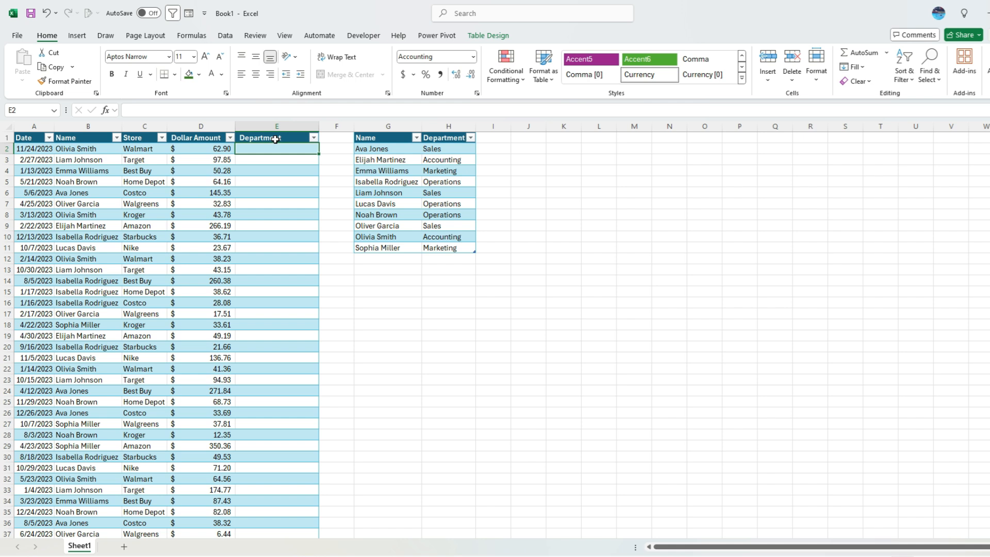
pyautogui.write('=vlook')
pyautogui.press('Tab')
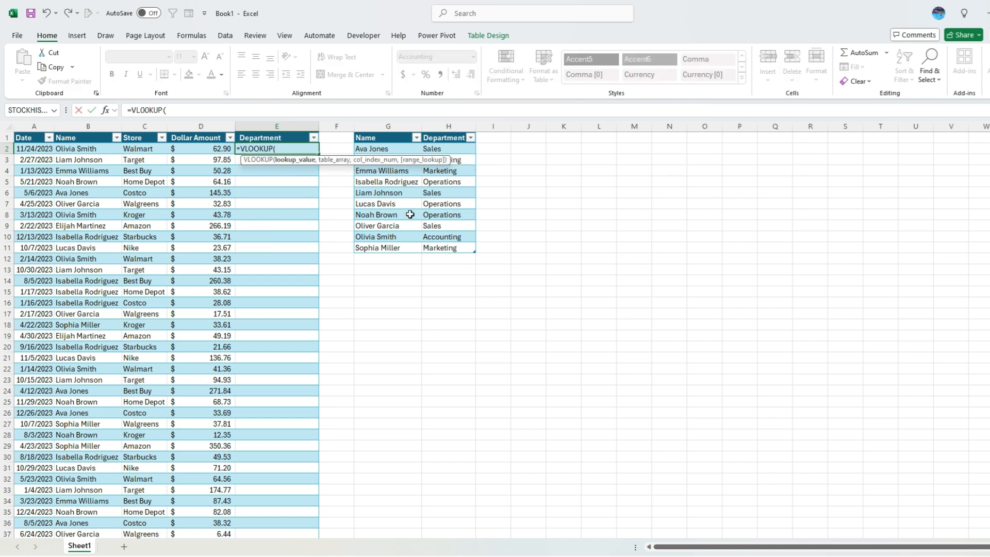
# - Start the VLOOKUP arguments with the row's Name and the lookup table, then backtrack
pyautogui.click(87, 150)
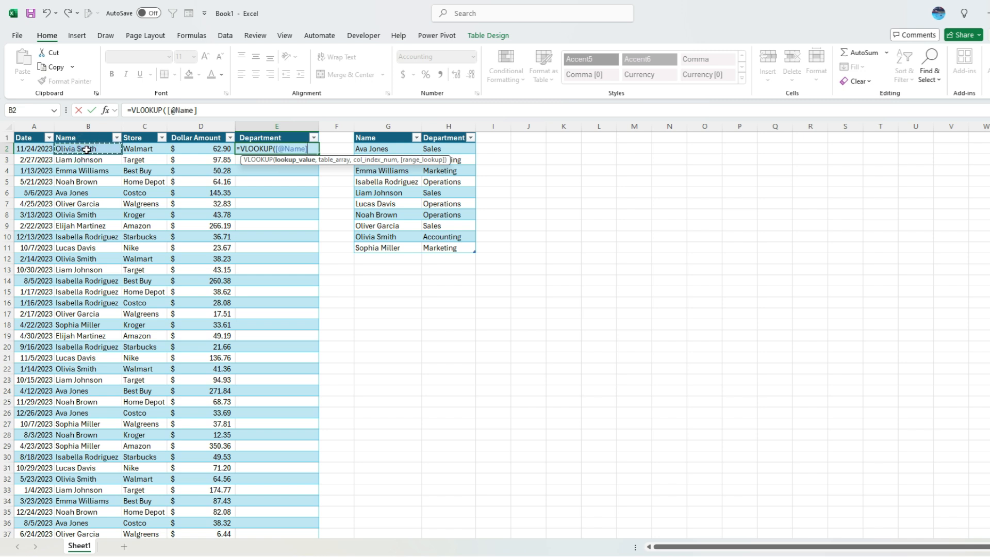
pyautogui.click(399, 134)
pyautogui.hotkey('ctrl', 'a')
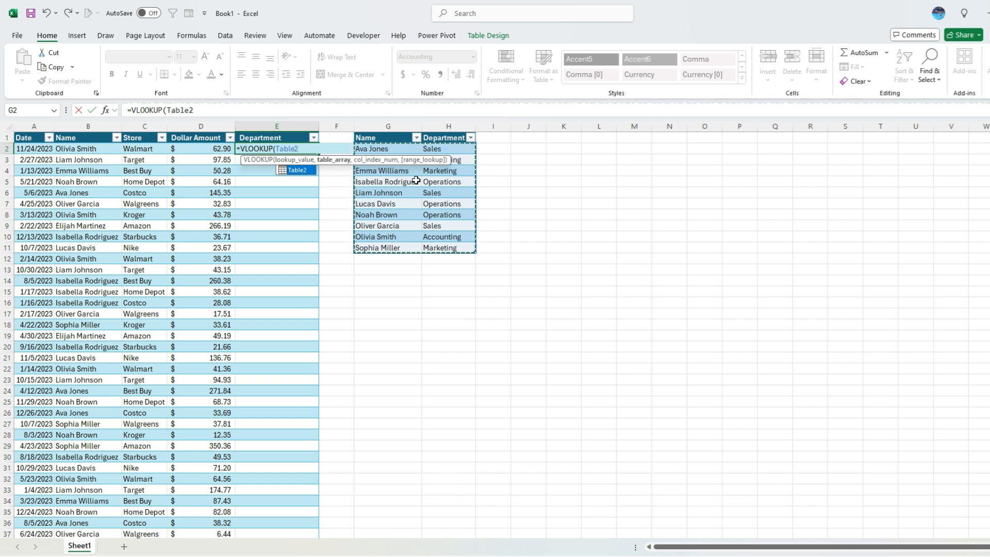
pyautogui.write(',')
pyautogui.press('BackSpace')
pyautogui.press('BackSpace')
pyautogui.press('BackSpace')
pyautogui.press('BackSpace')
pyautogui.press('BackSpace')
pyautogui.press('BackSpace')
pyautogui.press('BackSpace')
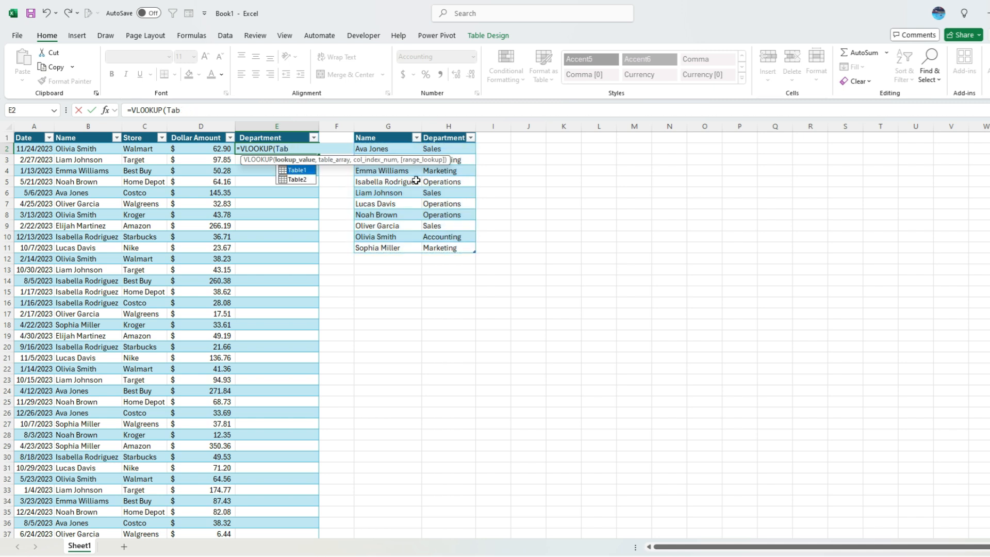
pyautogui.click(73, 148)
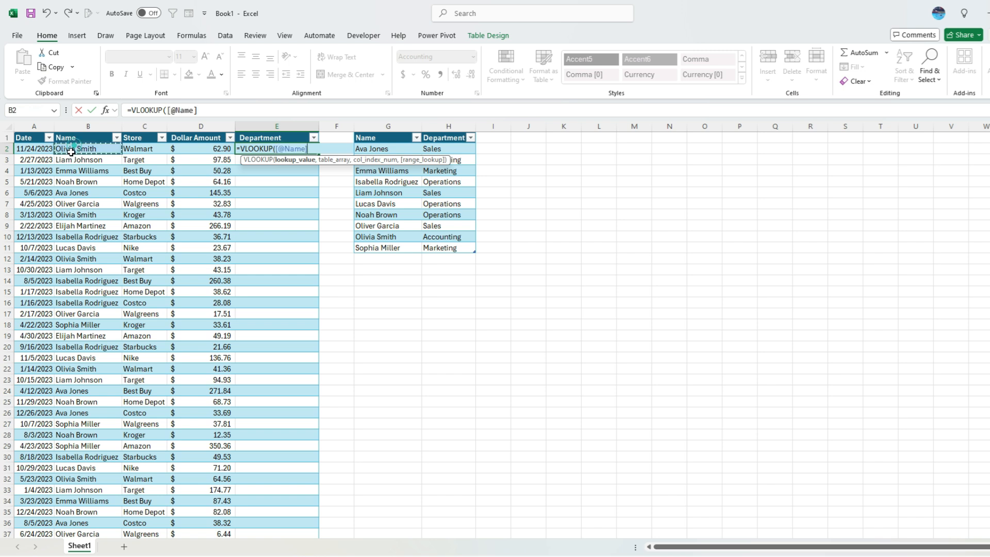
pyautogui.write(',')
pyautogui.moveTo(384, 134); pyautogui.dragTo(459, 139)
pyautogui.write(',')
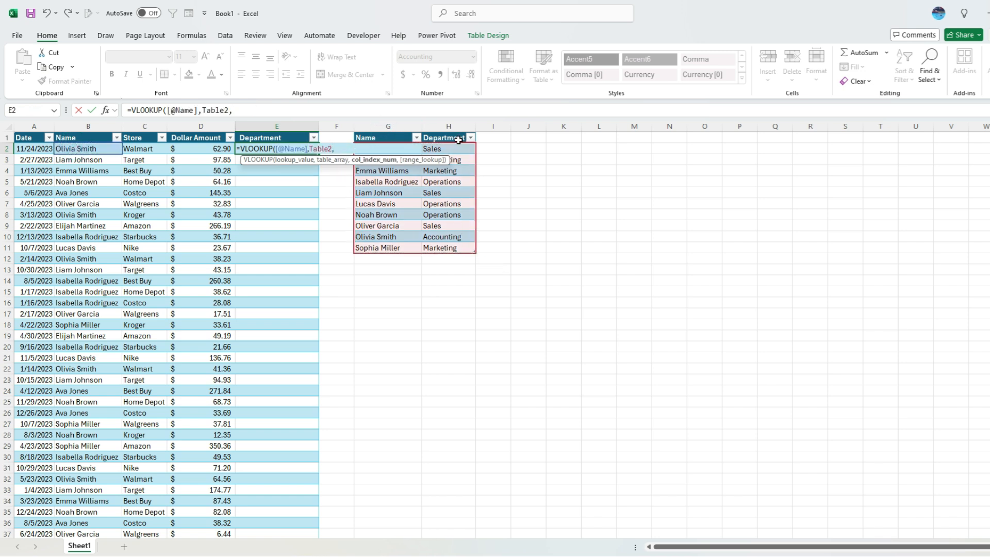
pyautogui.write('2,0)')
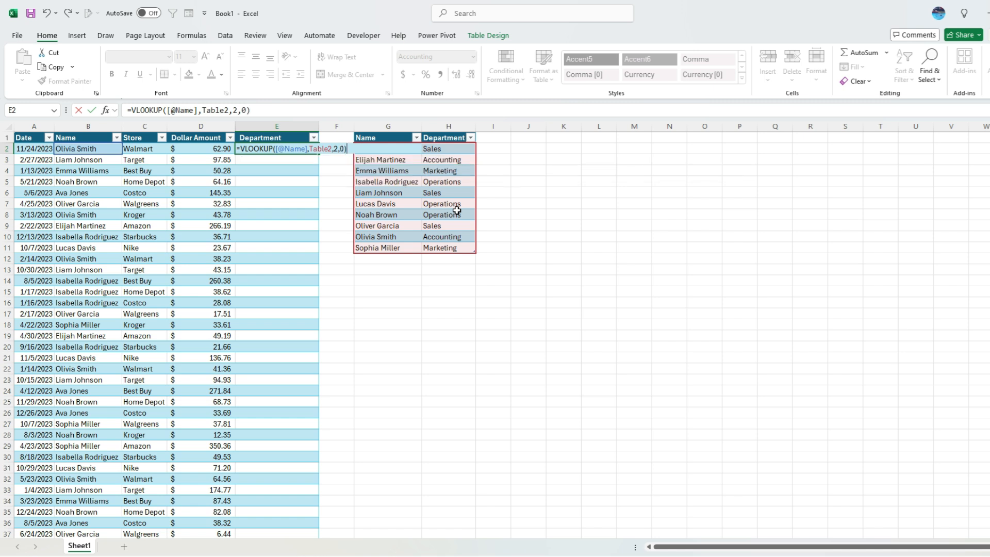
pyautogui.press('Return')
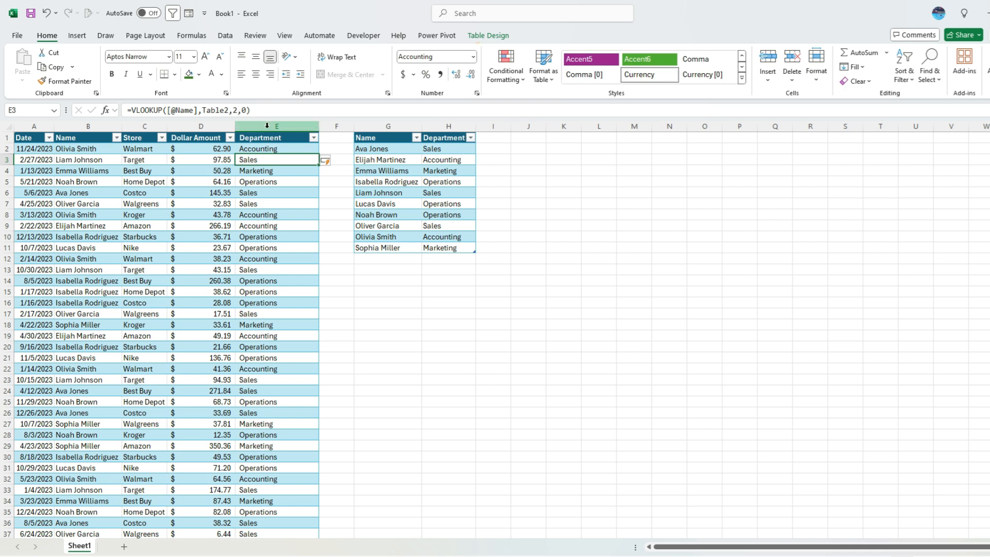
pyautogui.click(237, 110)
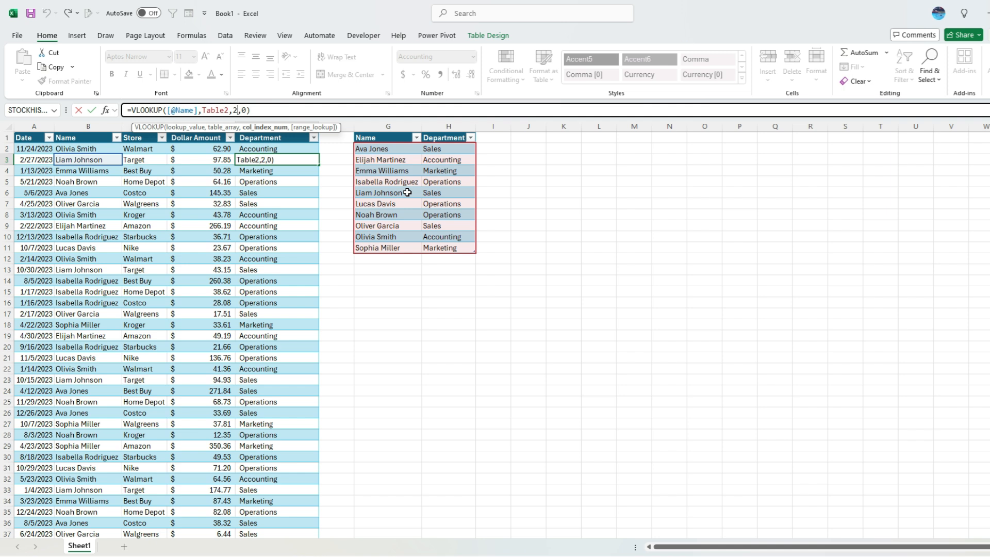
# - Clear the VLOOKUP formulas from the Department column, E2 downward
pyautogui.press('Escape')
pyautogui.click(302, 147)
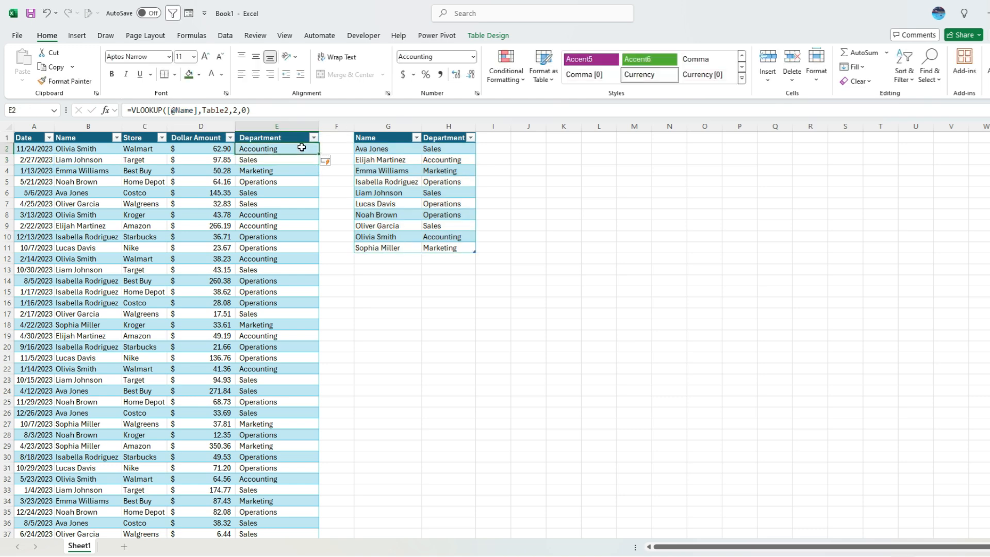
pyautogui.hotkey('ctrl', 'shift', 'Down')
pyautogui.press('Delete')
pyautogui.hotkey('ctrl', 'Up')
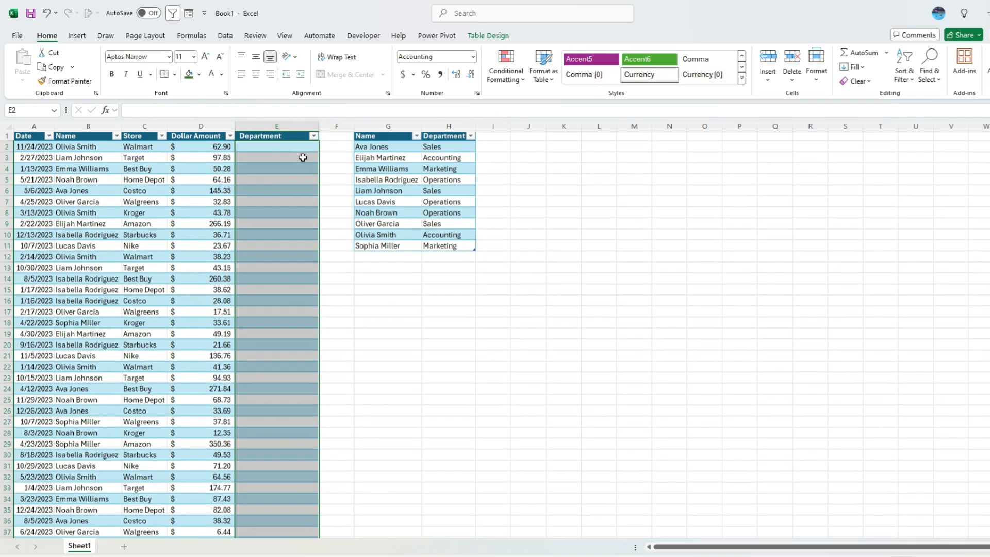
pyautogui.press('Down')
pyautogui.write('=xl')
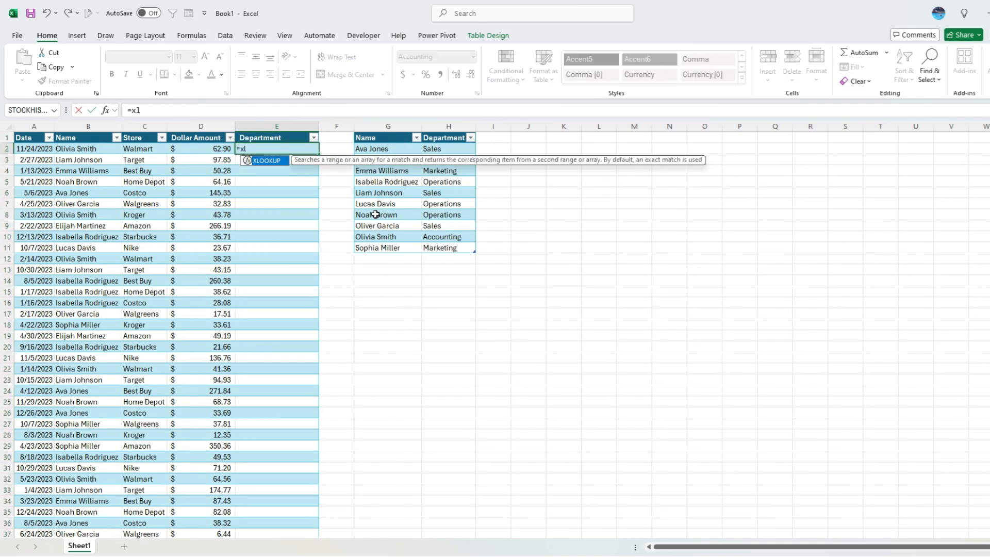
pyautogui.press('Tab')
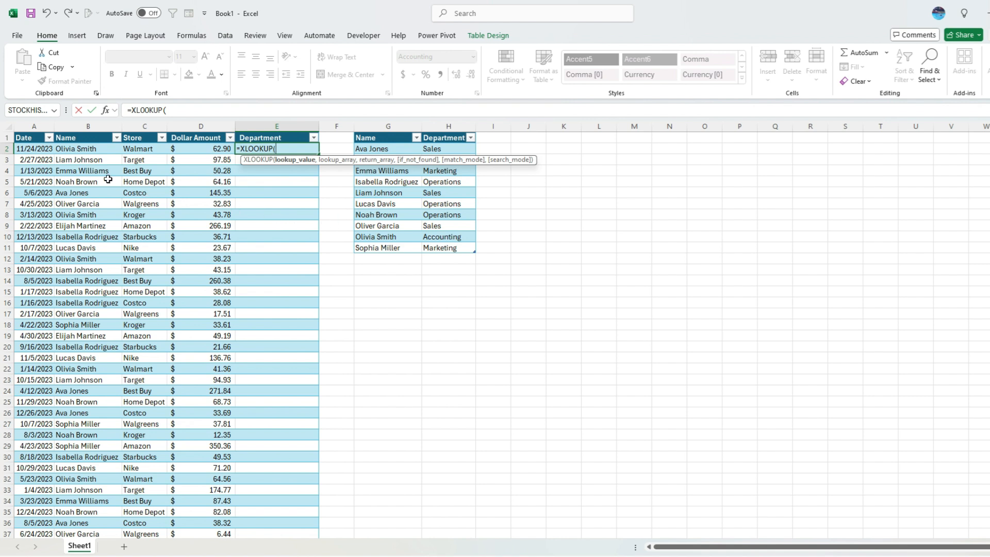
pyautogui.click(90, 150)
pyautogui.write(',')
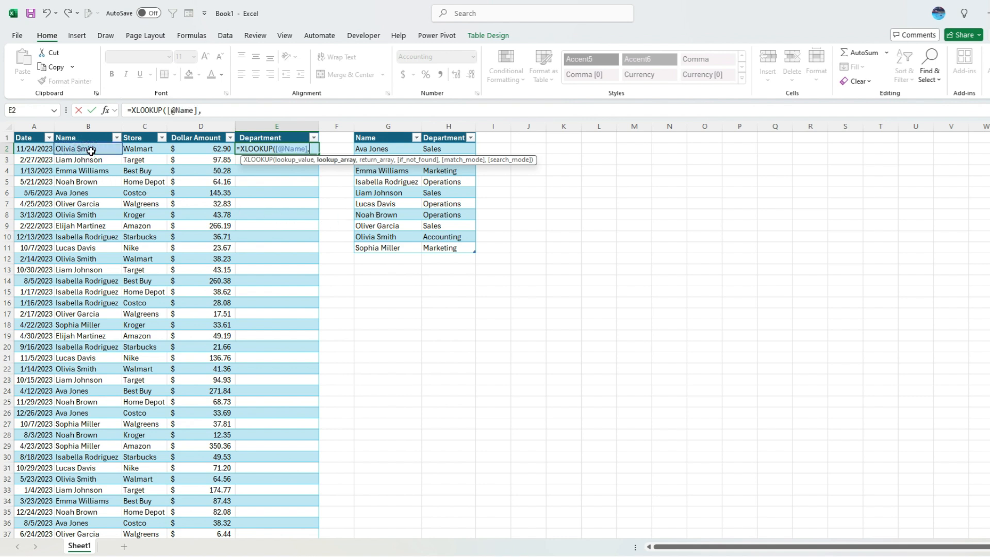
pyautogui.click(389, 131)
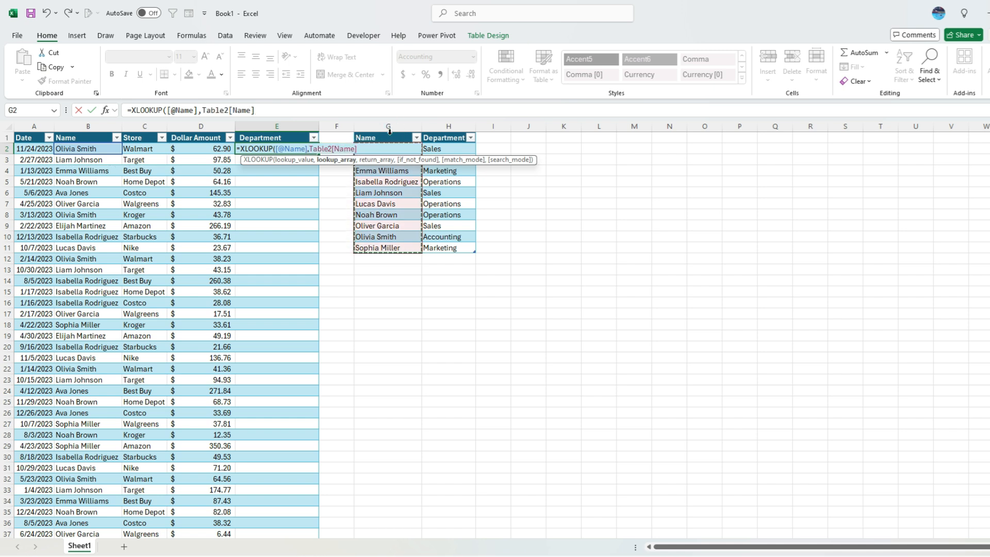
pyautogui.write(',')
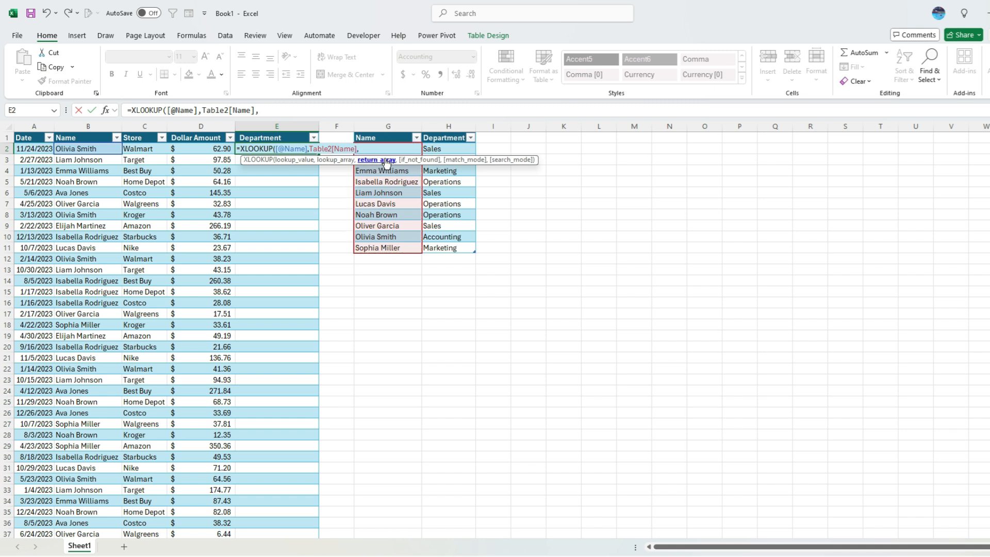
pyautogui.click(454, 132)
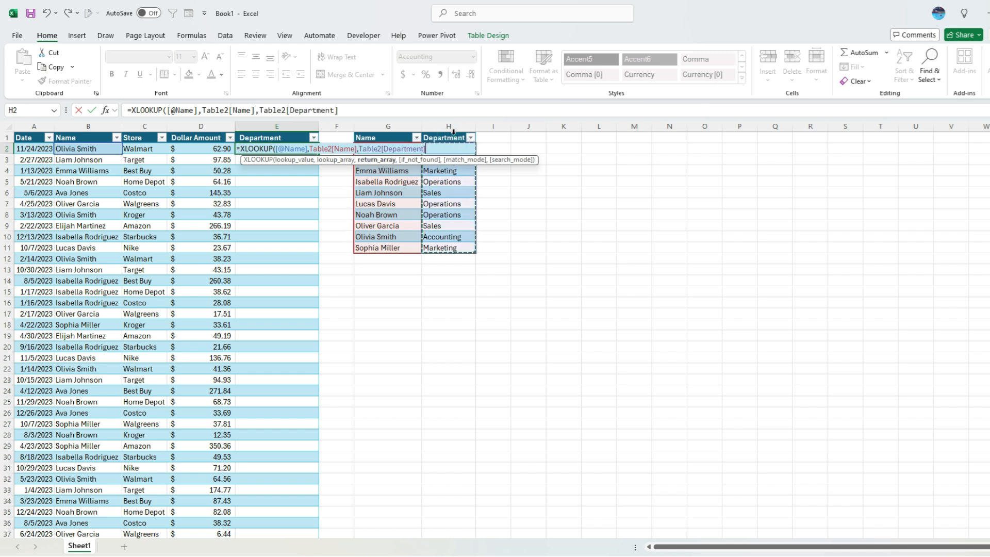
pyautogui.press('Return')
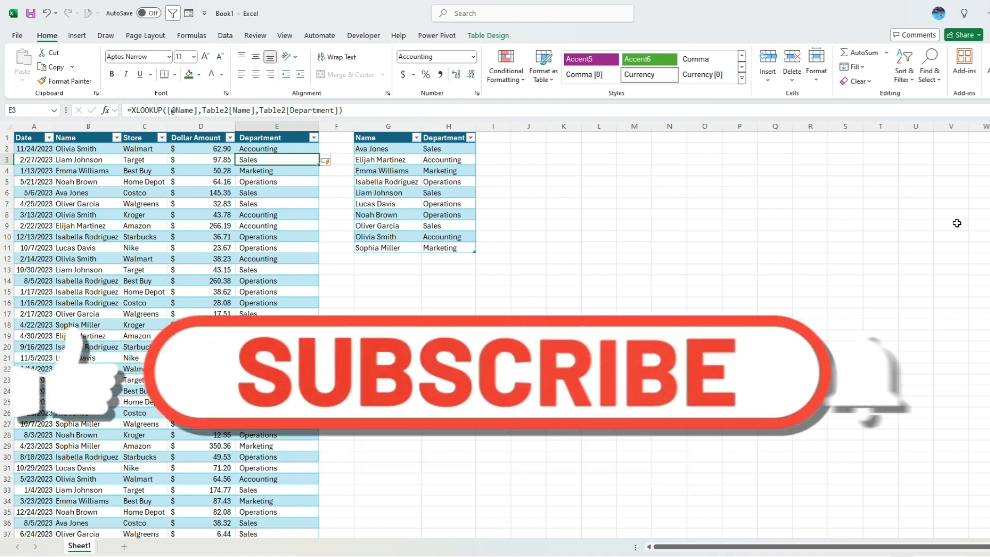
# - Add '# of Transactions' and 'Total Value' headers in I1:J1, autofit both, and begin a COUNTIF
pyautogui.click(497, 137)
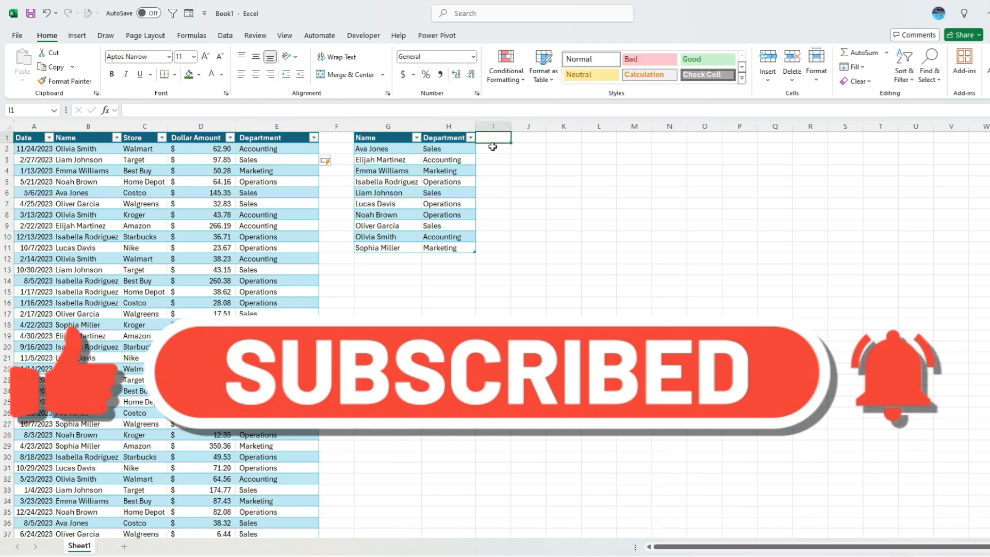
pyautogui.write('# o')
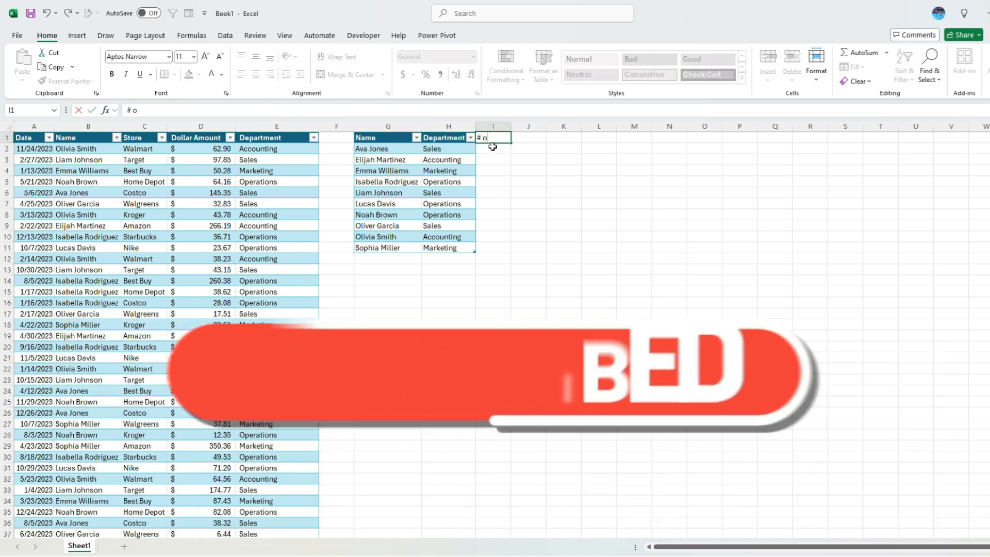
pyautogui.write('f Transactions')
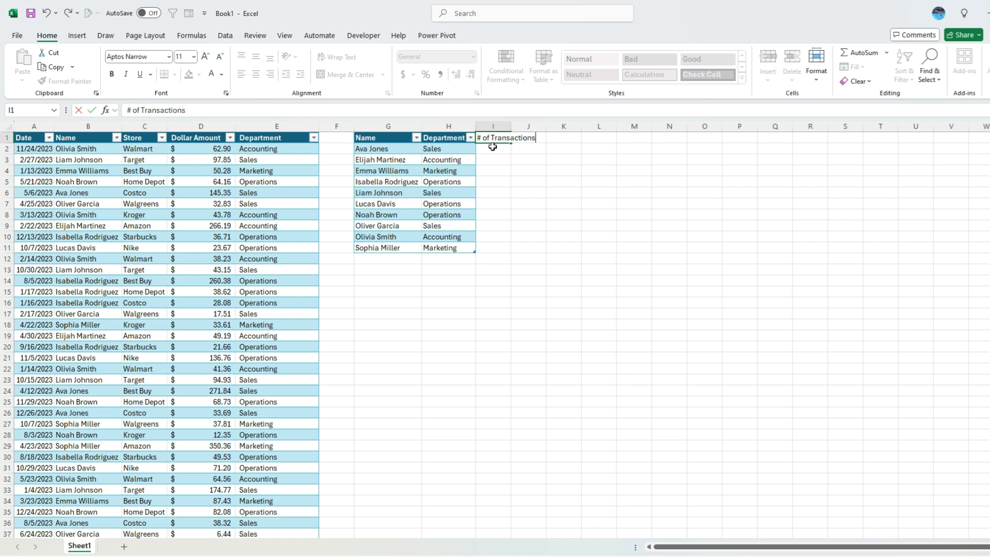
pyautogui.press('Tab')
pyautogui.write('Total Value')
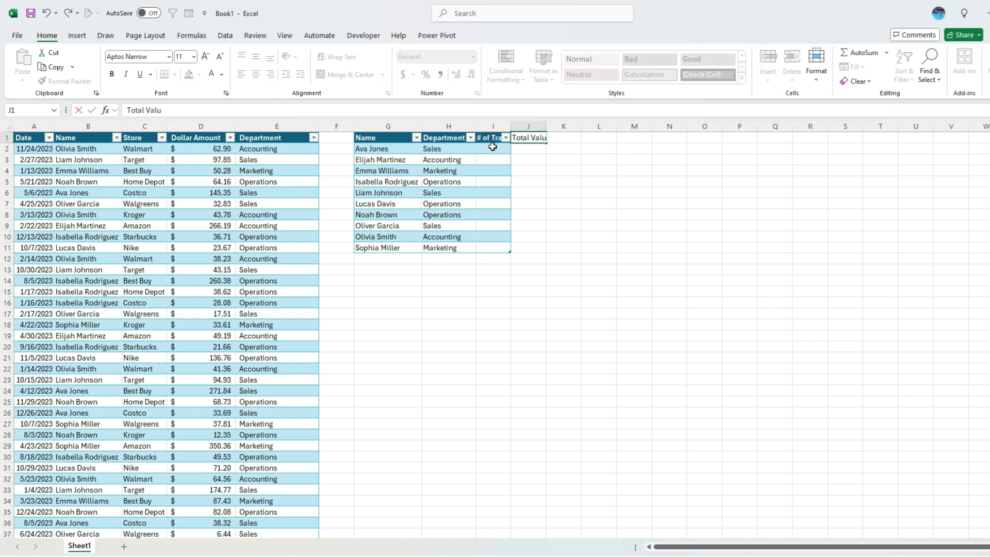
pyautogui.press('Return')
pyautogui.doubleClick(510, 126)
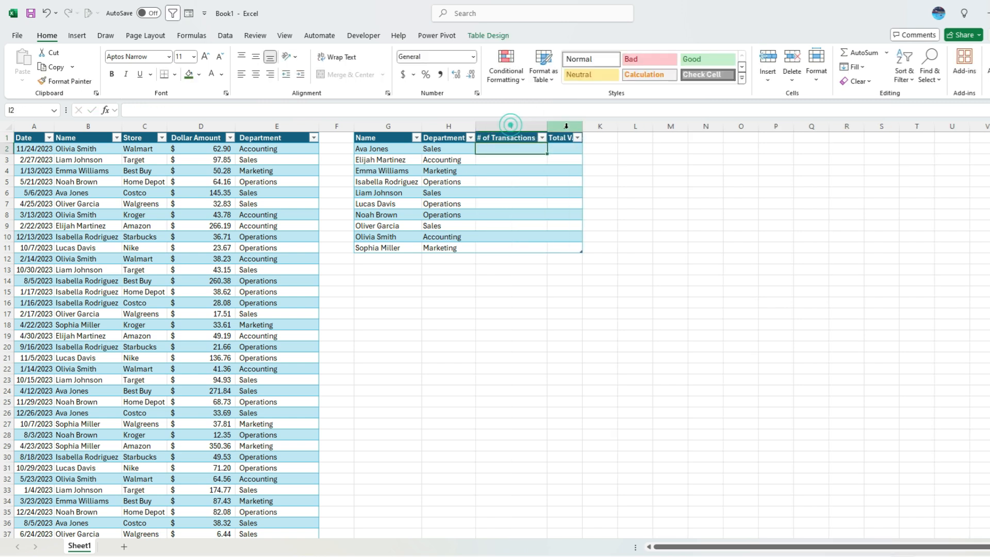
pyautogui.doubleClick(583, 123)
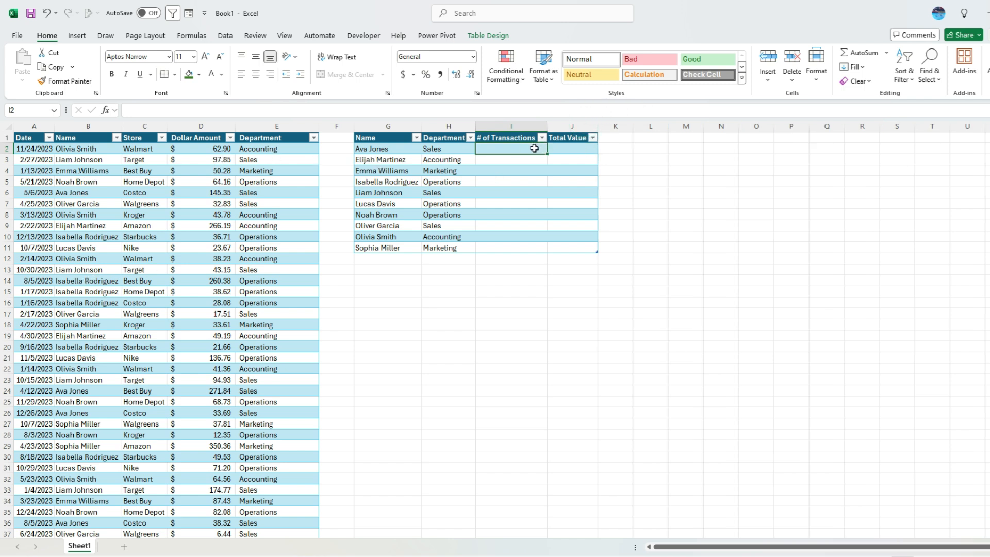
pyautogui.write('=countif(')
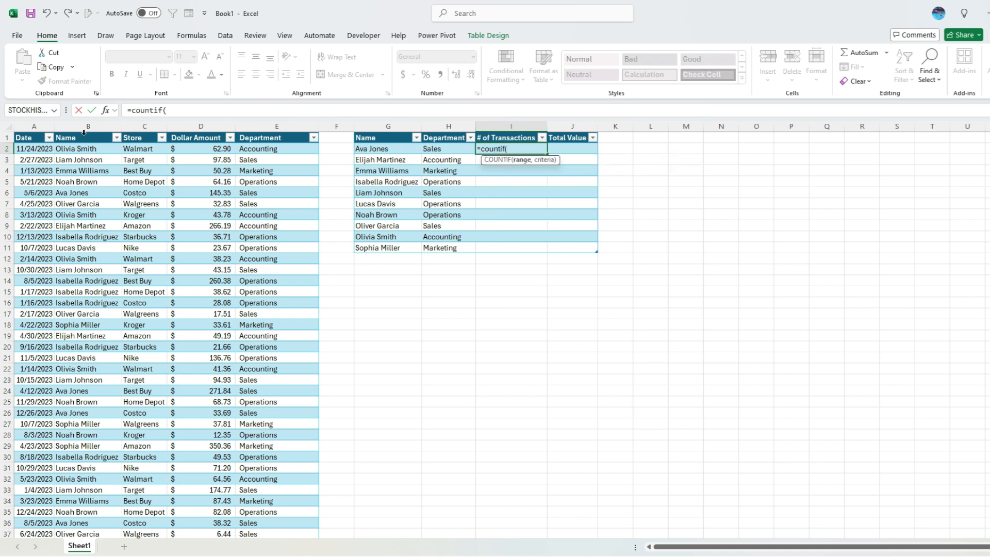
pyautogui.click(84, 132)
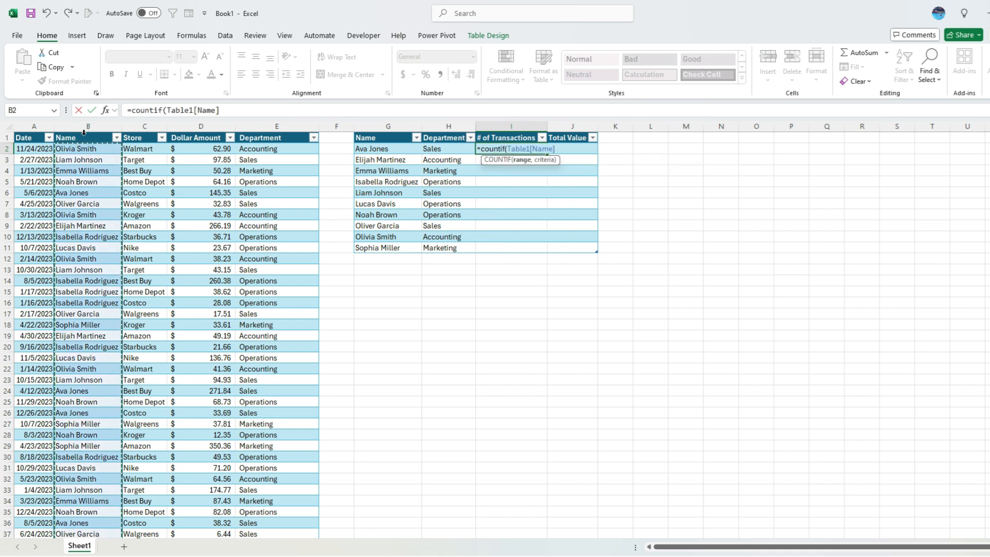
pyautogui.write(',')
pyautogui.click(386, 147)
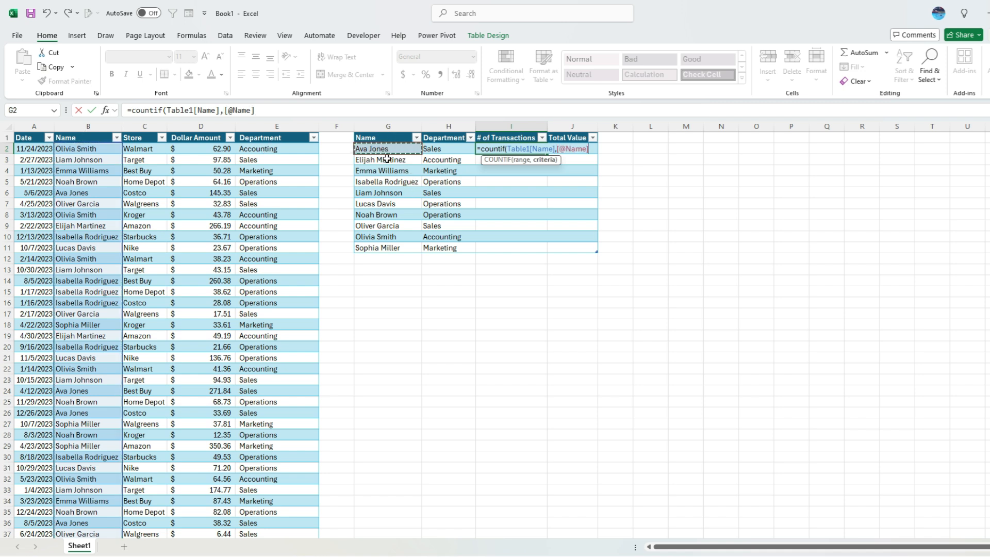
pyautogui.press('Return')
pyautogui.click(518, 179)
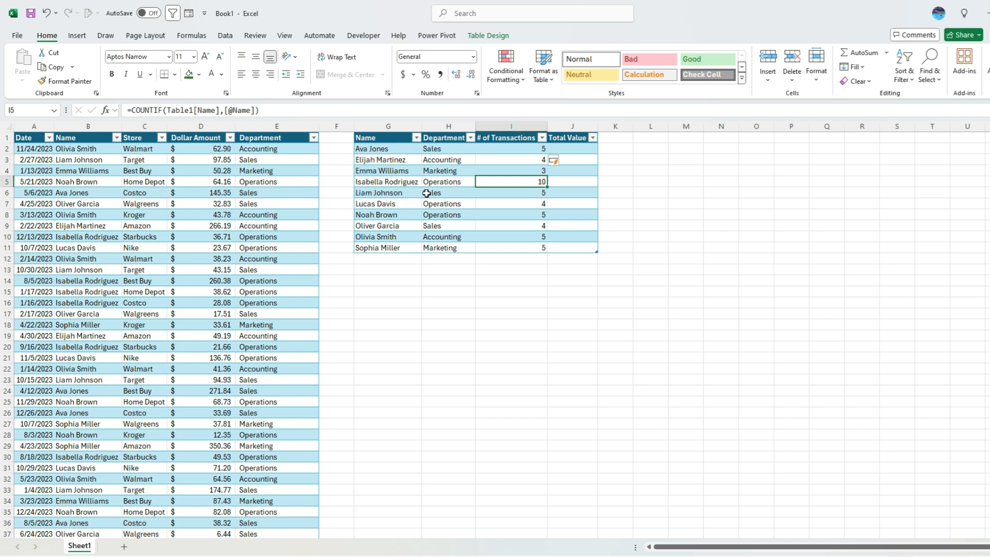
pyautogui.doubleClick(570, 150)
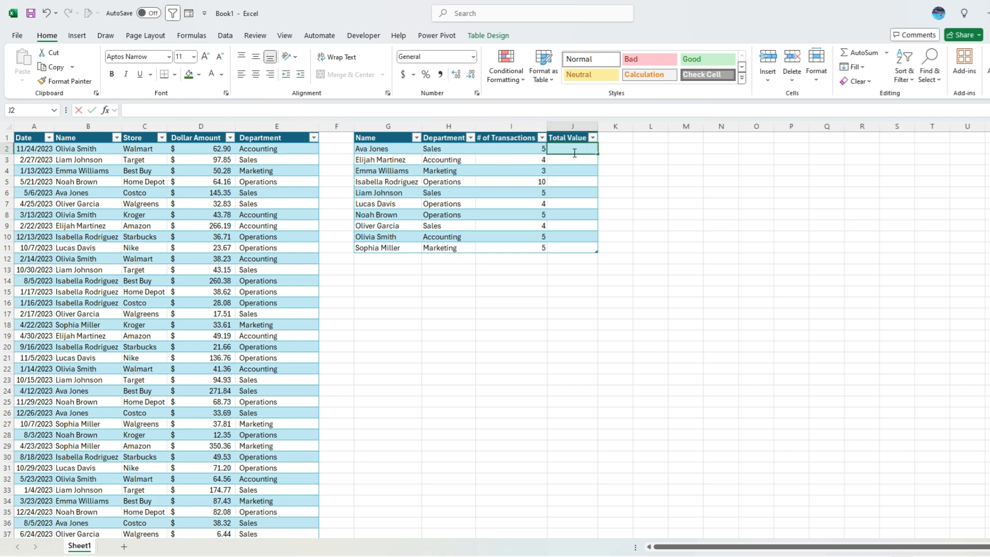
pyautogui.write('=sumif(')
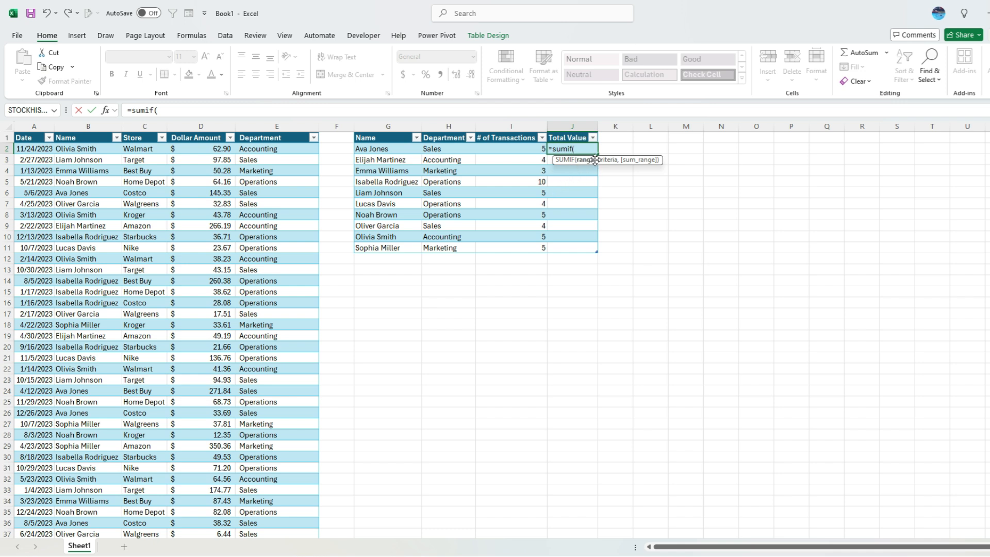
pyautogui.click(88, 129)
pyautogui.write(',')
pyautogui.click(390, 150)
pyautogui.write(',')
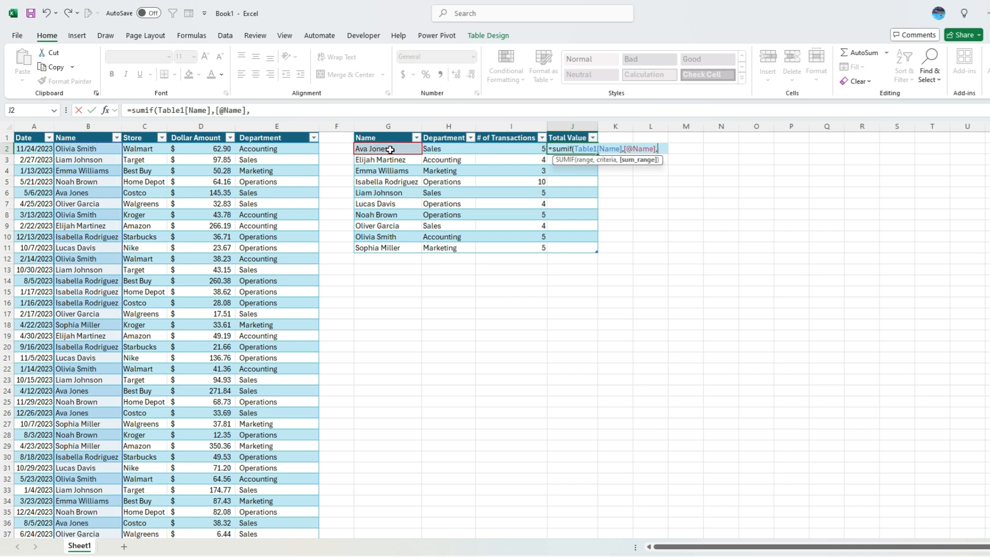
pyautogui.click(214, 132)
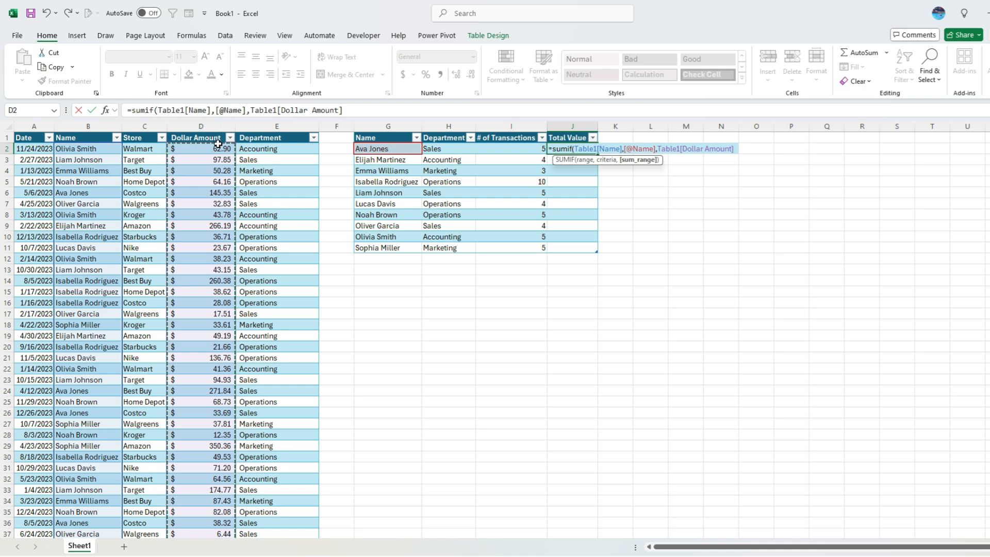
pyautogui.press('Return')
pyautogui.click(580, 125)
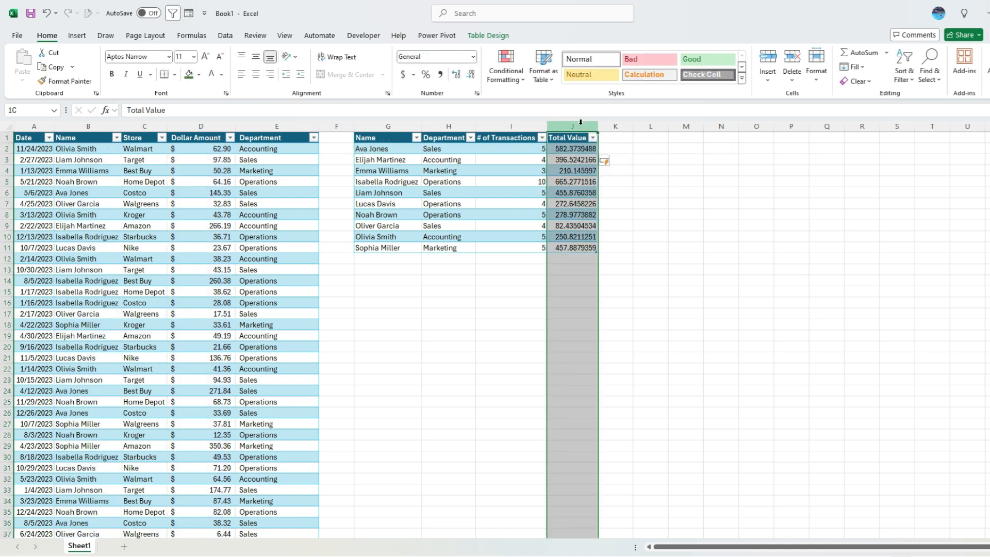
# - Apply the Accounting number format to the Total Value column
pyautogui.click(400, 76)
pyautogui.click(582, 150)
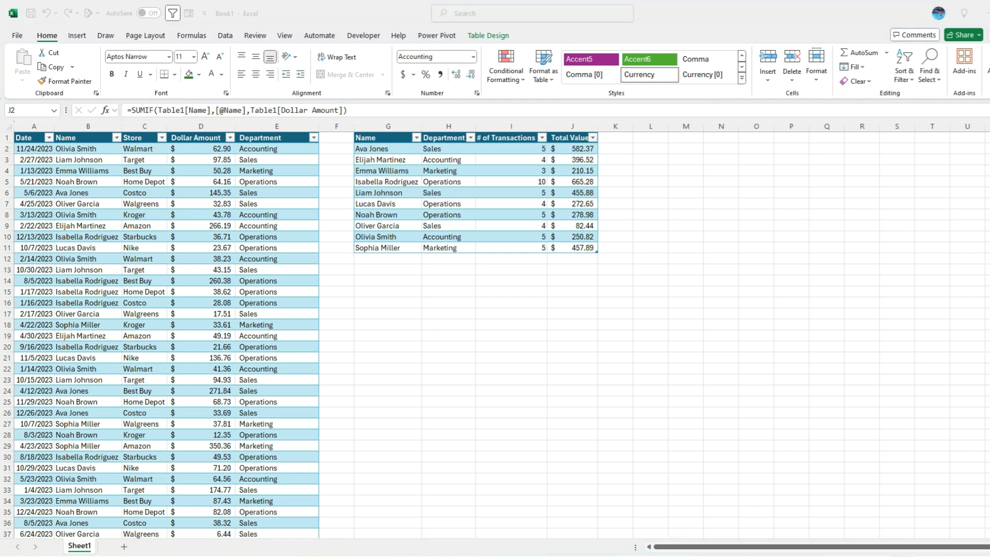
# - Clear the transactions' Department values from E2 down to the last row
pyautogui.click(292, 148)
pyautogui.click(289, 137)
pyautogui.click(292, 149)
pyautogui.hotkey('ctrl', 'shift', 'Down')
pyautogui.press('Delete')
pyautogui.scroll(10, 320, 186)
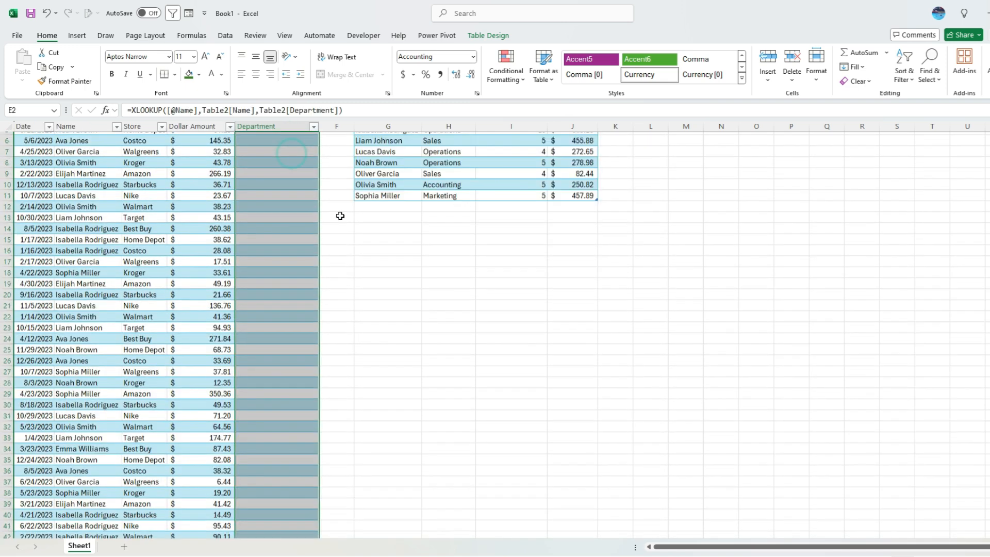
pyautogui.click(355, 227)
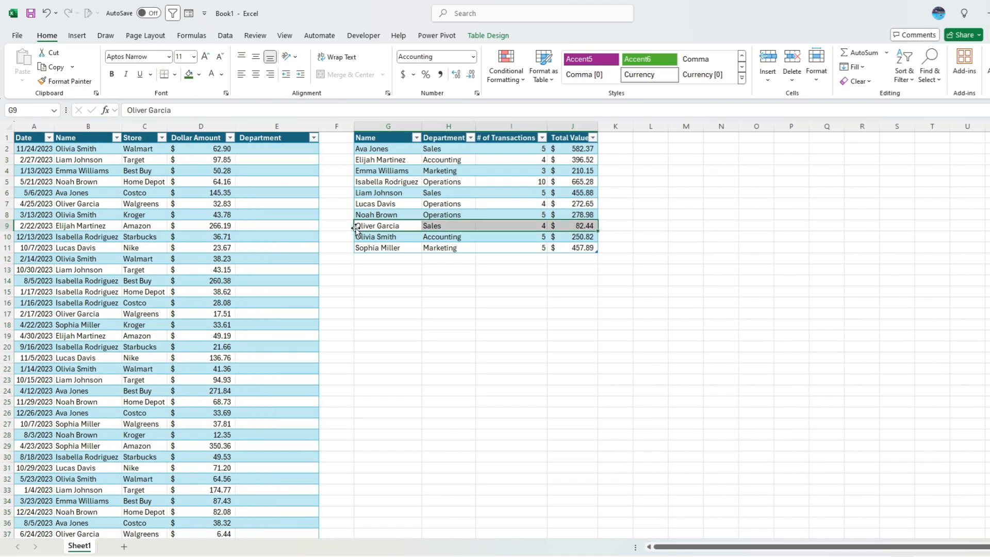
# - Copy the lookup table's Department column and insert it ahead of its Name column
pyautogui.click(446, 127)
pyautogui.rightClick(448, 127)
pyautogui.click(485, 150)
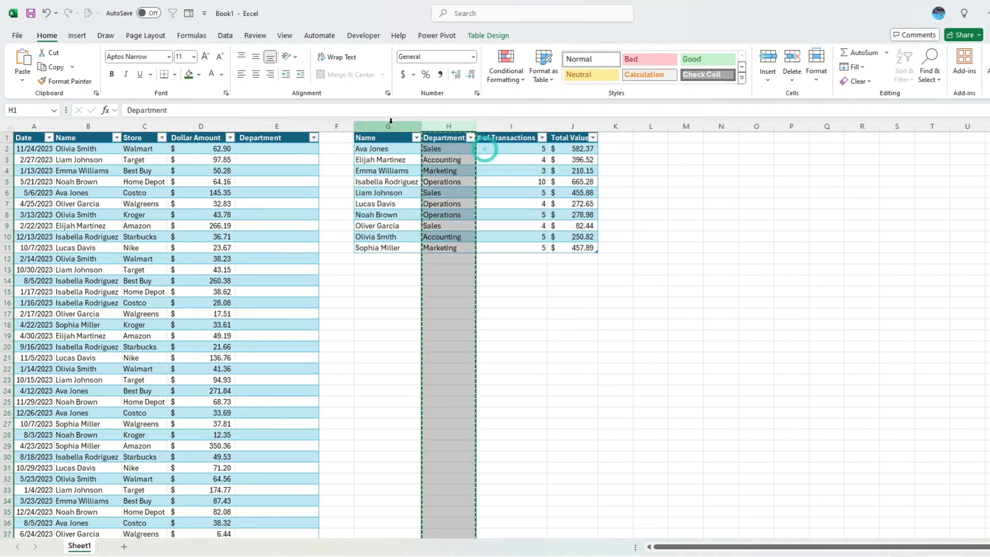
pyautogui.rightClick(390, 127)
pyautogui.click(451, 168)
pyautogui.click(490, 209)
pyautogui.click(376, 170)
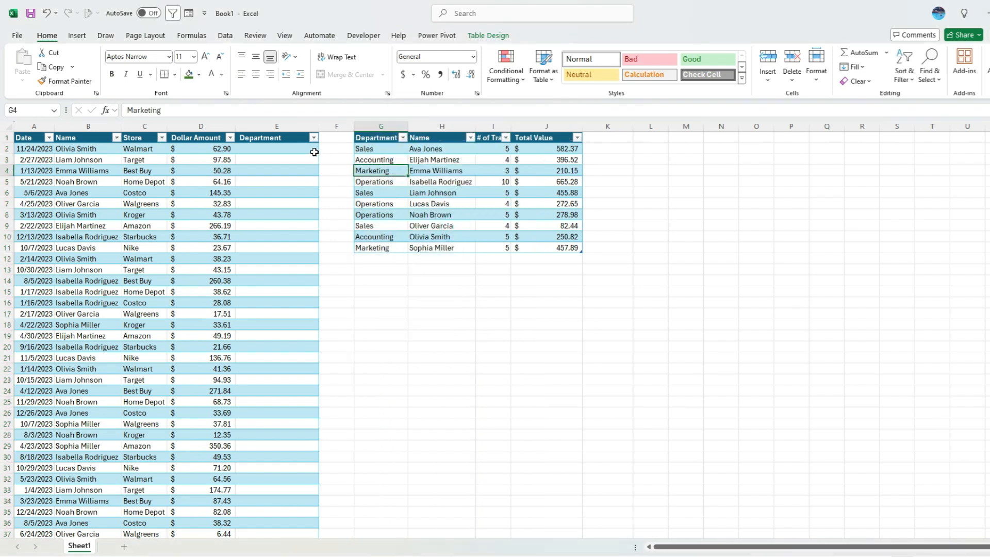
pyautogui.click(281, 148)
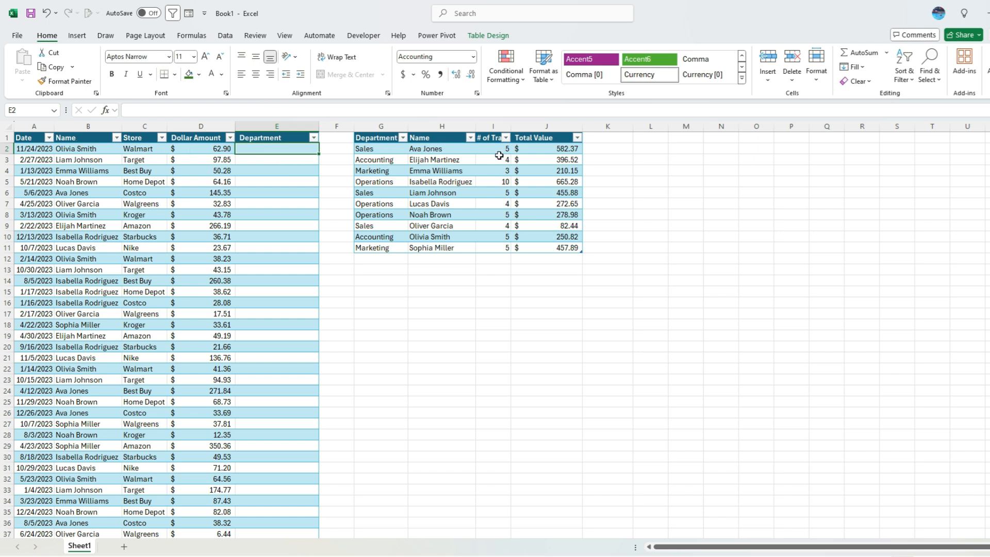
pyautogui.click(375, 149)
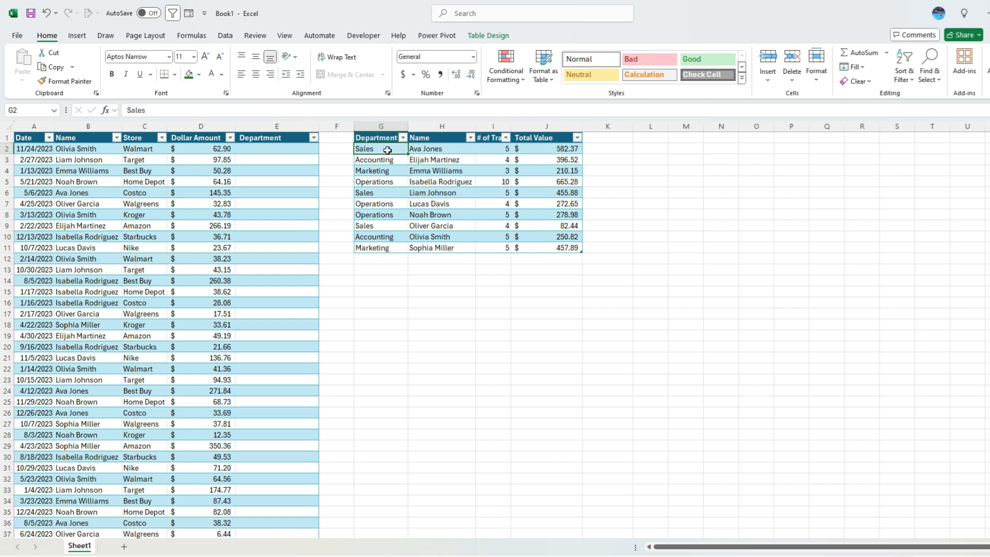
pyautogui.click(292, 150)
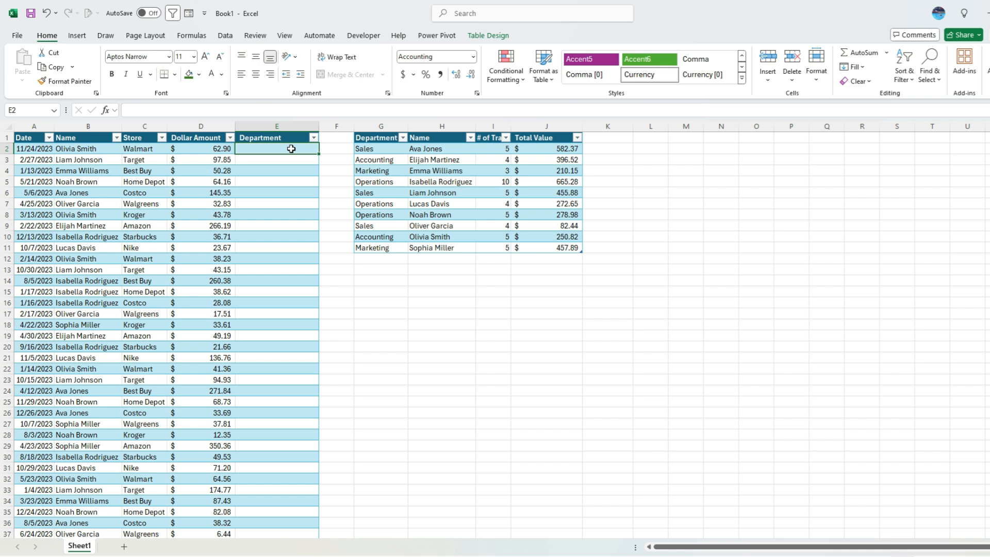
# - Start E2's formula as =index(Table2[Department],match( pointing at the lookup Department column
pyautogui.write('=index')
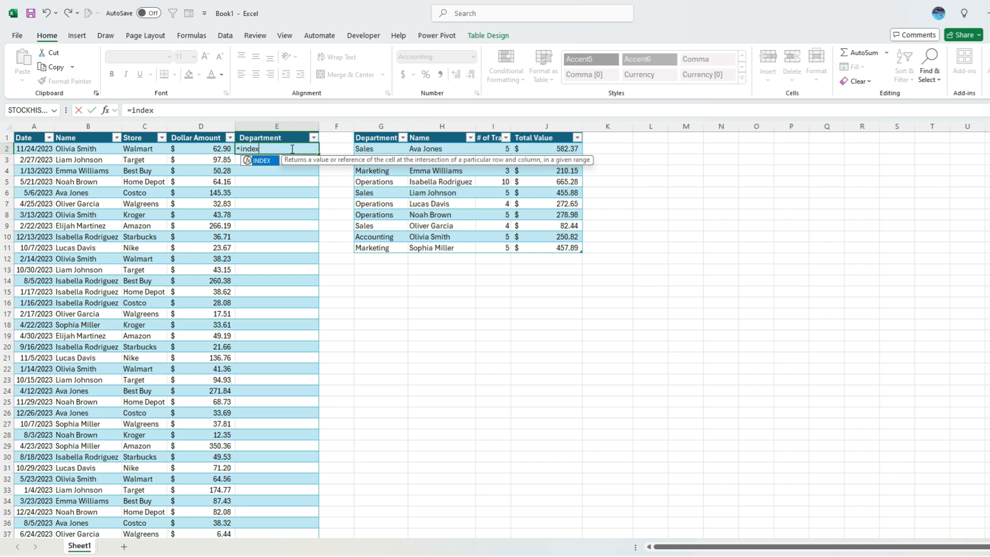
pyautogui.write('(')
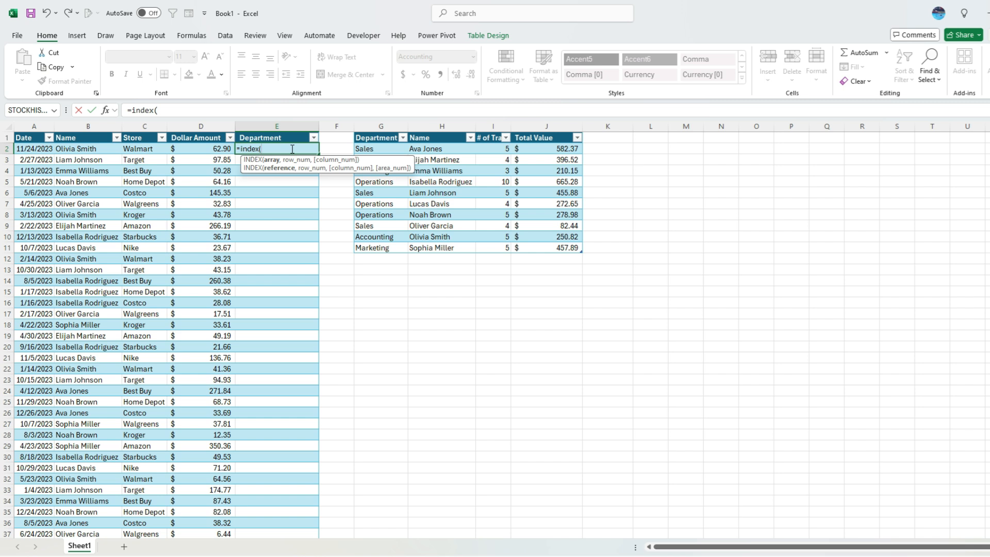
pyautogui.click(391, 132)
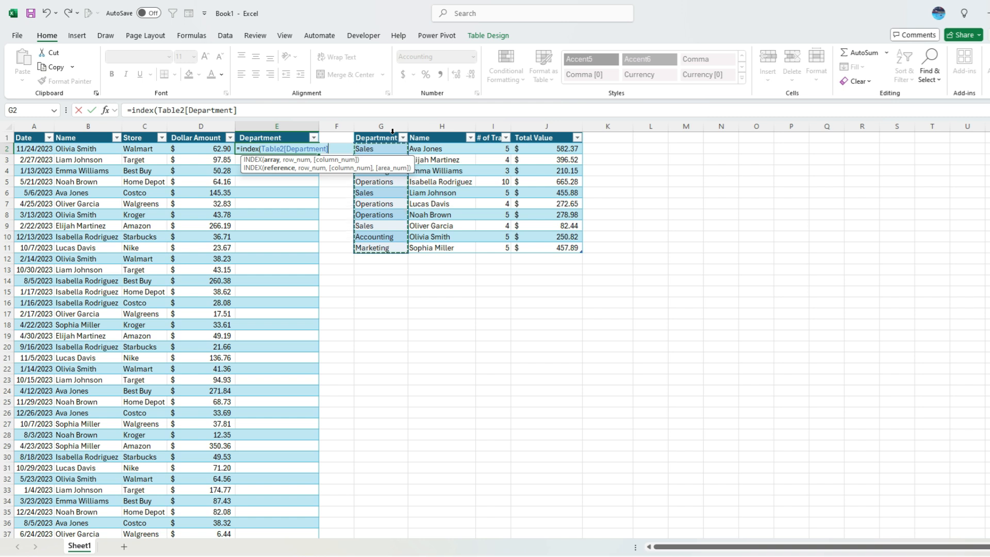
pyautogui.write(',')
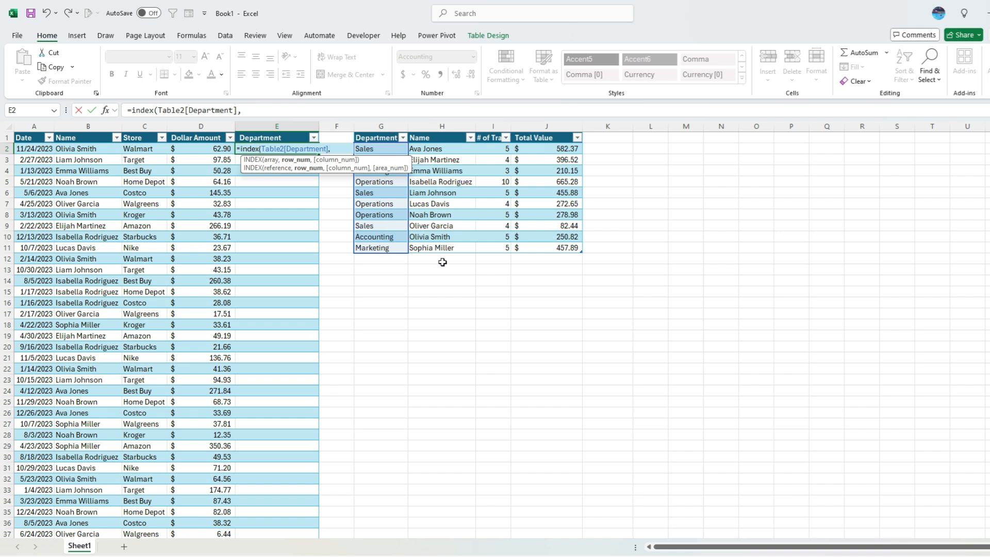
pyautogui.write('match(')
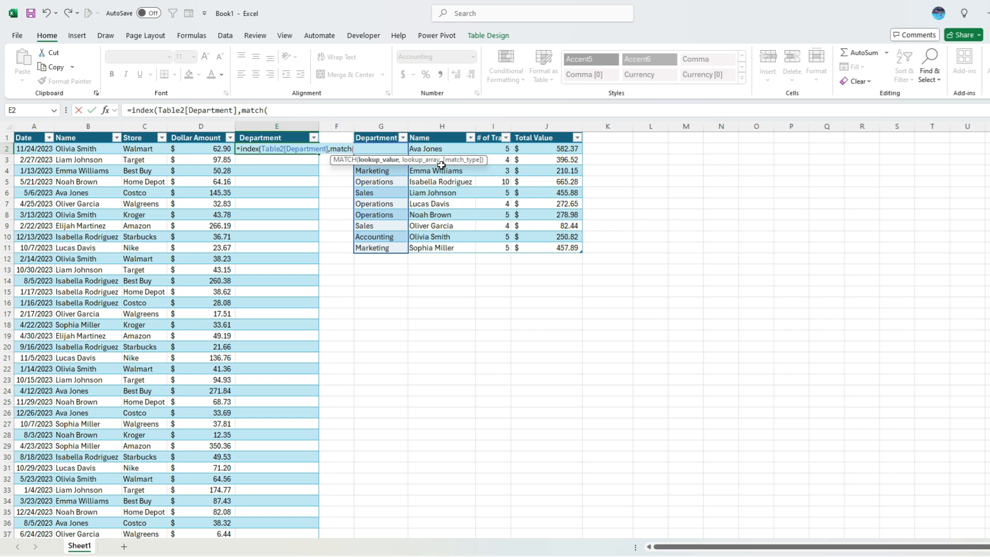
pyautogui.click(75, 149)
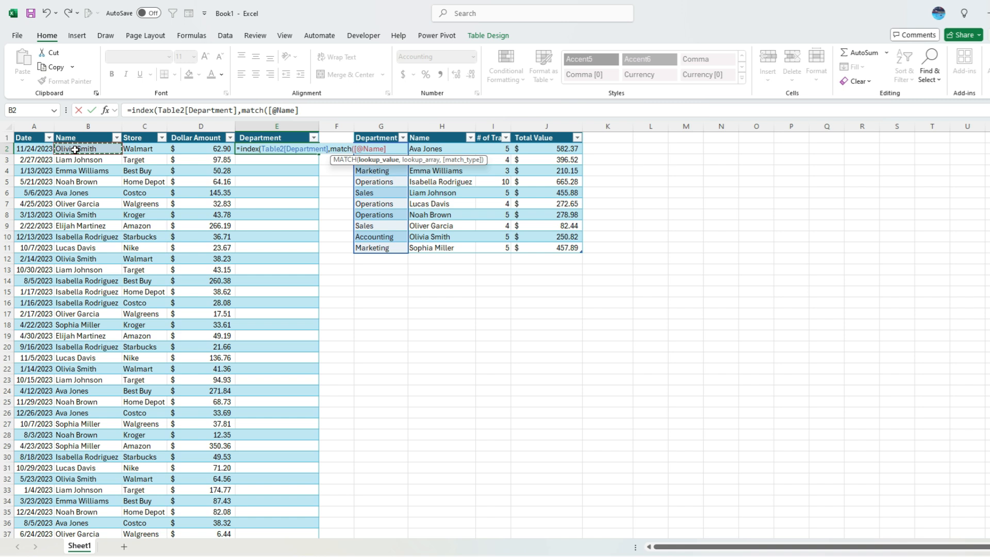
pyautogui.write(',')
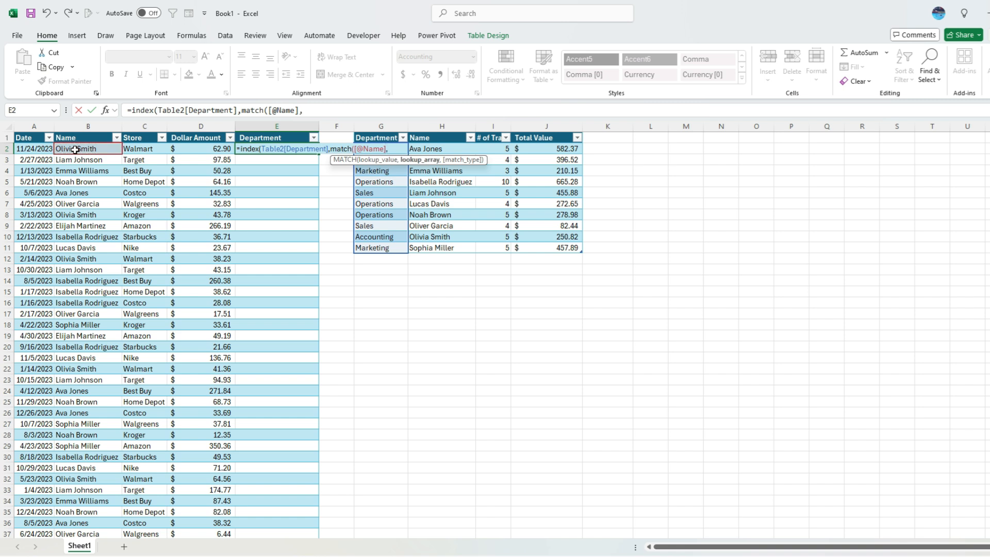
pyautogui.click(444, 131)
pyautogui.write(',0')
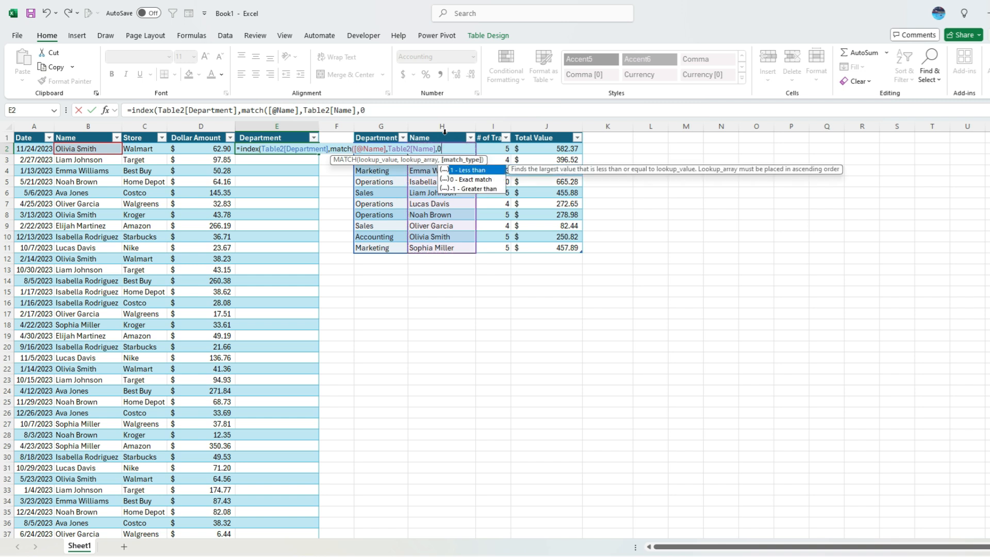
pyautogui.write(')')
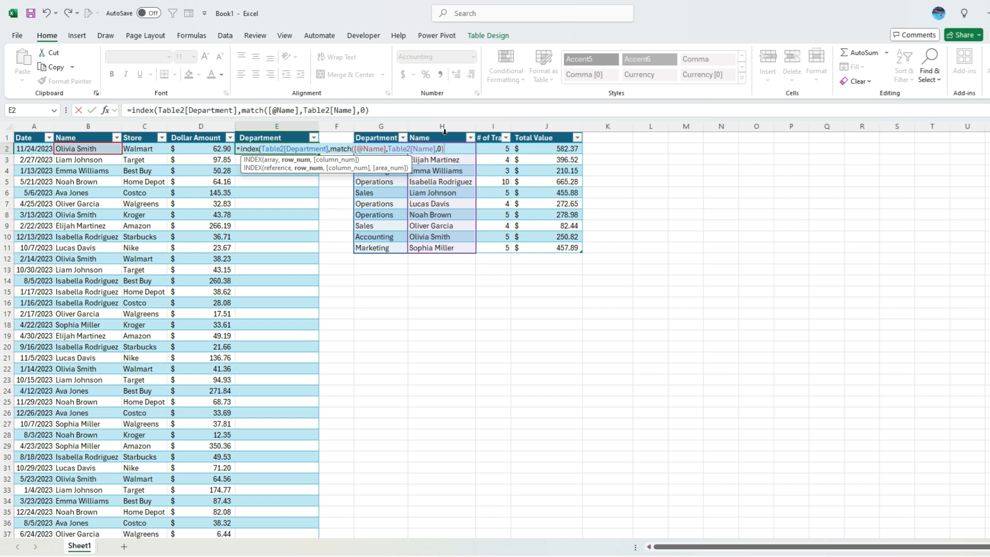
pyautogui.write(',1')
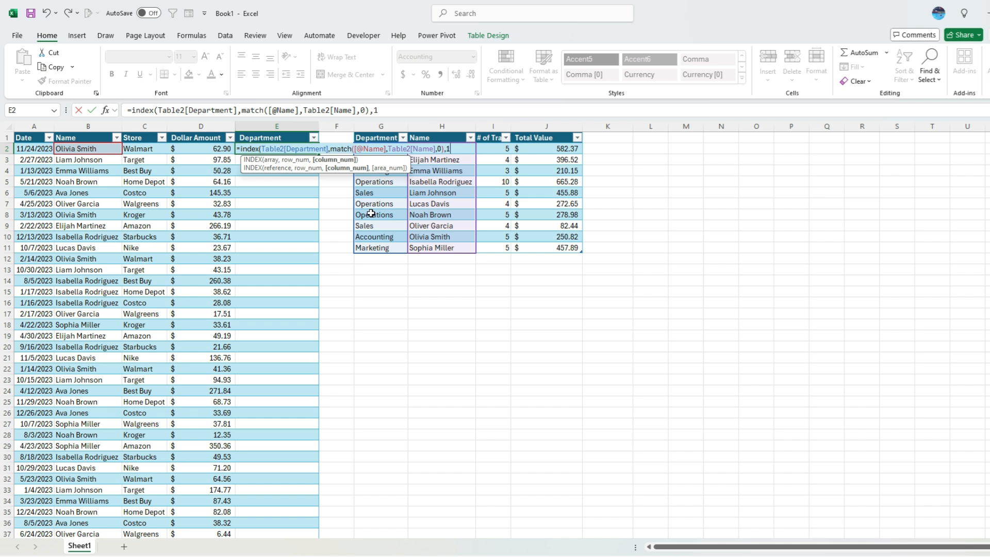
pyautogui.write(')')
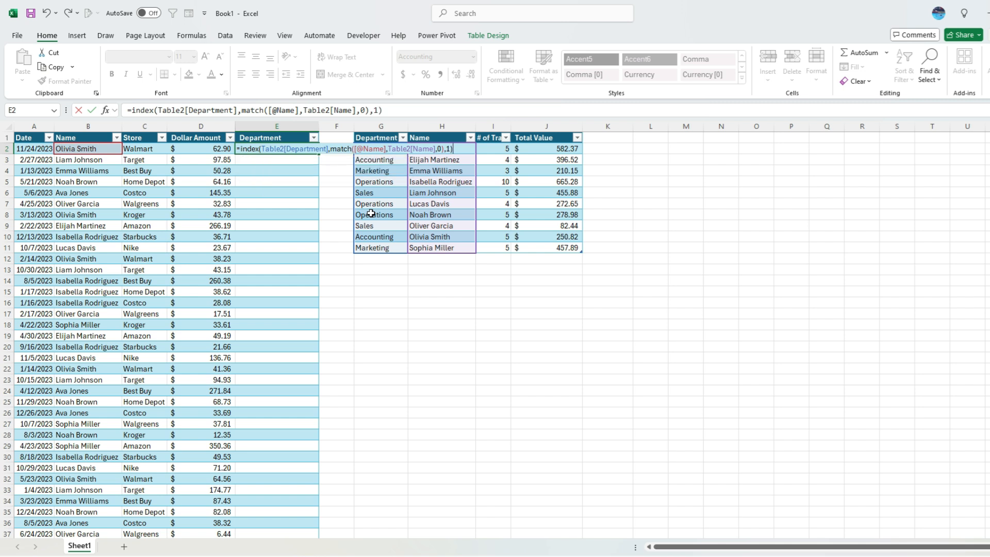
pyautogui.press('Return')
pyautogui.press('Up')
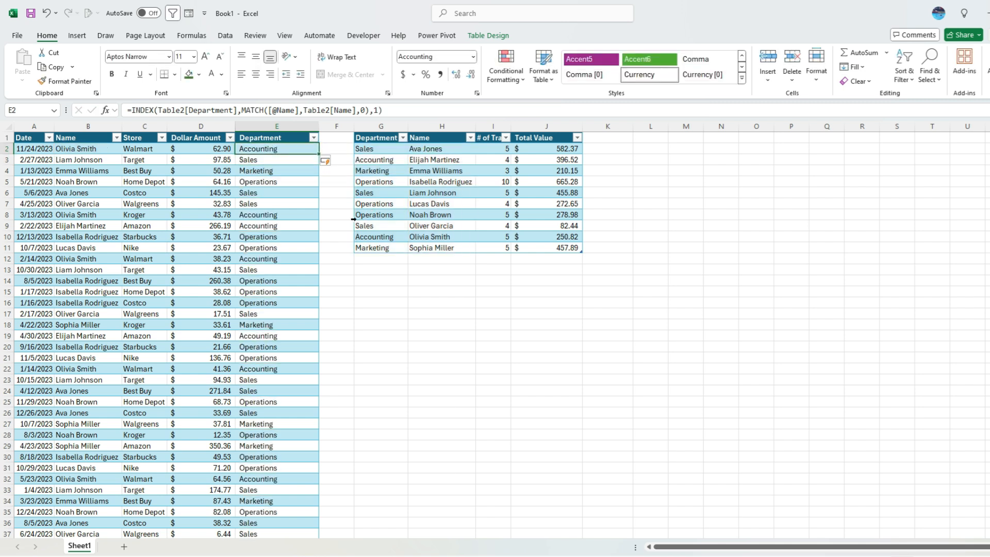
# - Evaluate E2's formula until MATCH gives 9 and INDEX returns Accounting, then close
pyautogui.click(192, 35)
pyautogui.click(648, 84)
pyautogui.moveTo(153, 357); pyautogui.dragTo(529, 267)
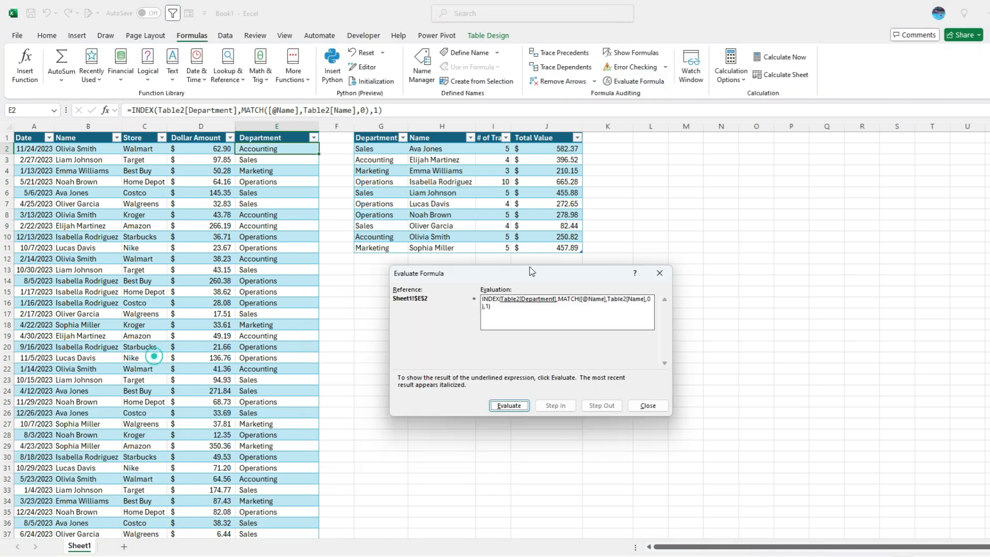
pyautogui.click(518, 406)
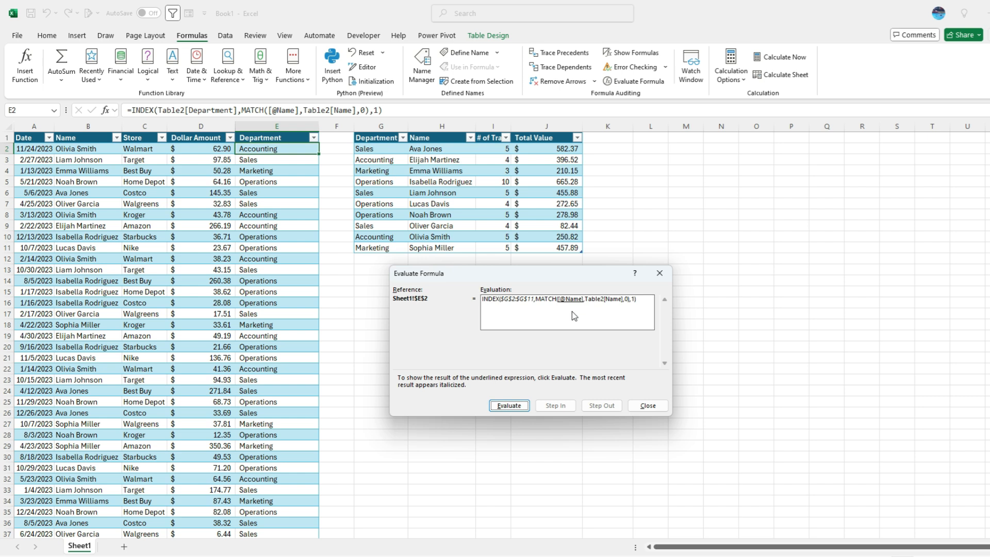
pyautogui.click(514, 407)
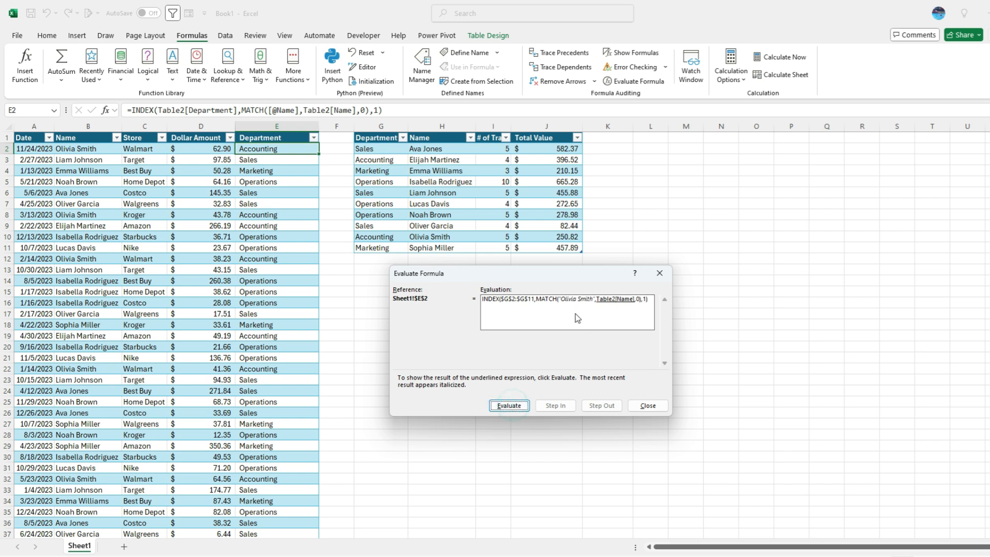
pyautogui.click(510, 406)
pyautogui.click(512, 406)
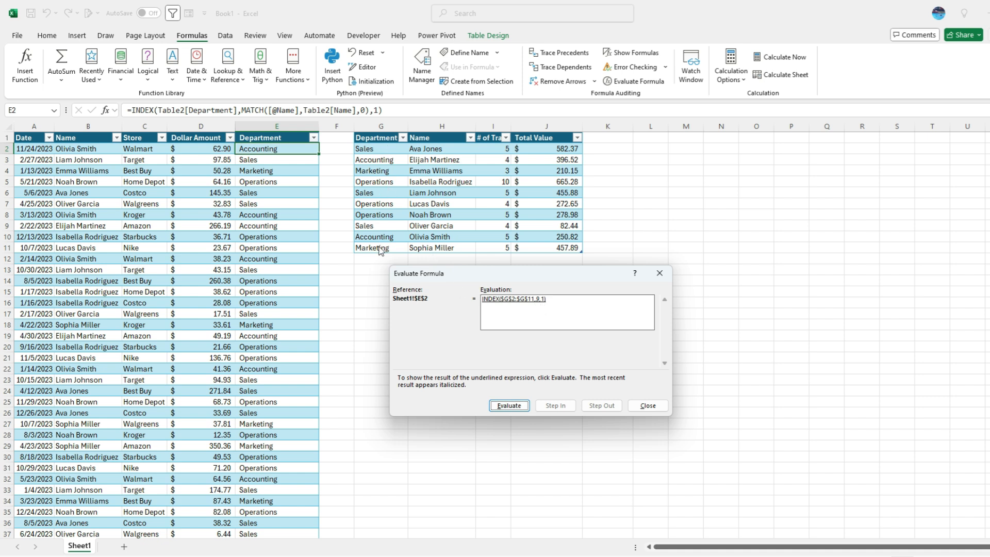
pyautogui.click(509, 405)
pyautogui.click(647, 405)
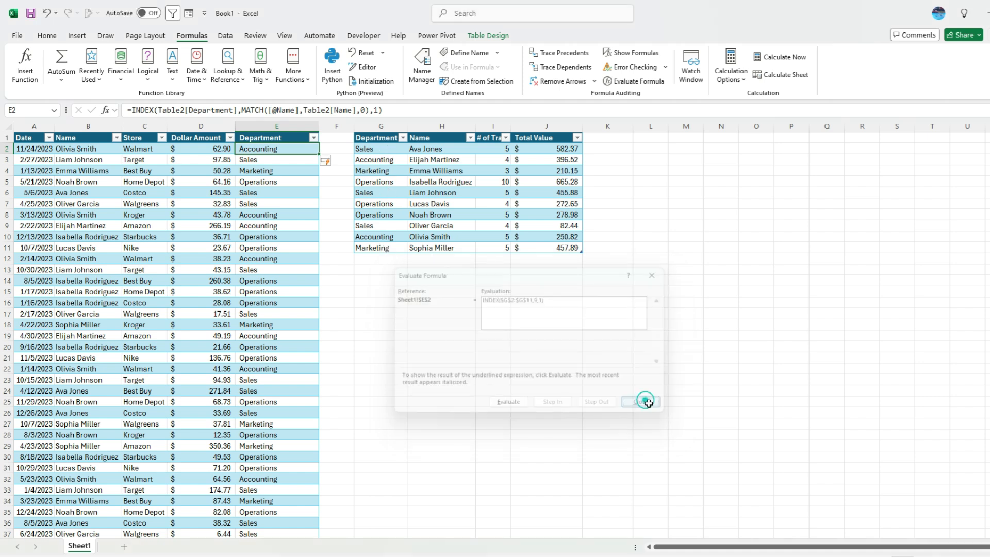